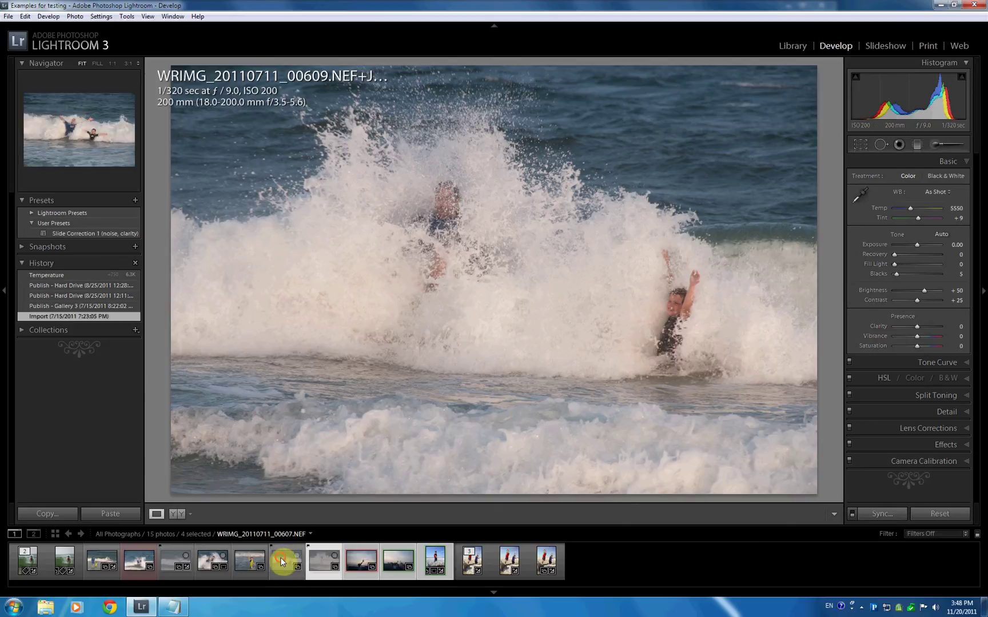
# - Select WRIMG_20110711_00609 and extend the filmstrip selection to four photos
pyautogui.click(287, 559)
pyautogui.click(321, 561)
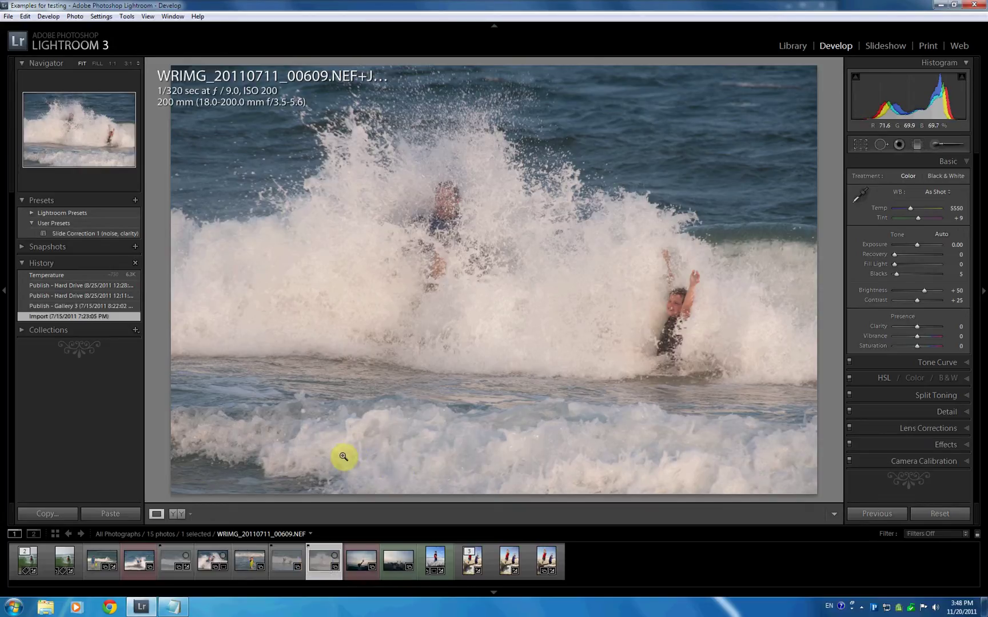
pyautogui.keyDown('shift'); pyautogui.click(439, 563); pyautogui.keyUp('shift')
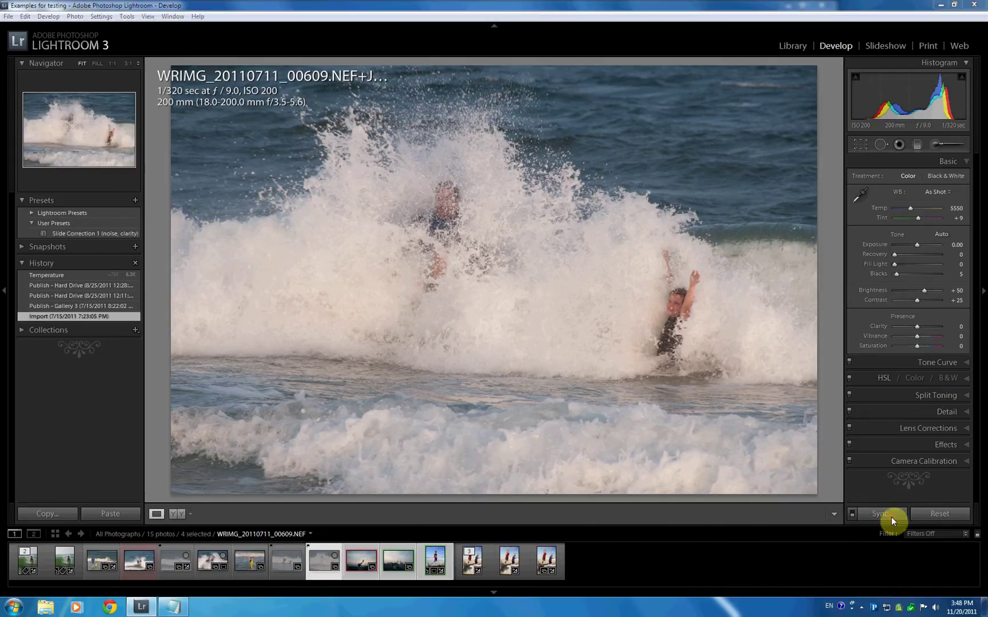
# - Sync only White Balance from WRIMG_20110711_00609 to the four photos, all other options cleared
pyautogui.click(892, 515)
pyautogui.click(312, 223)
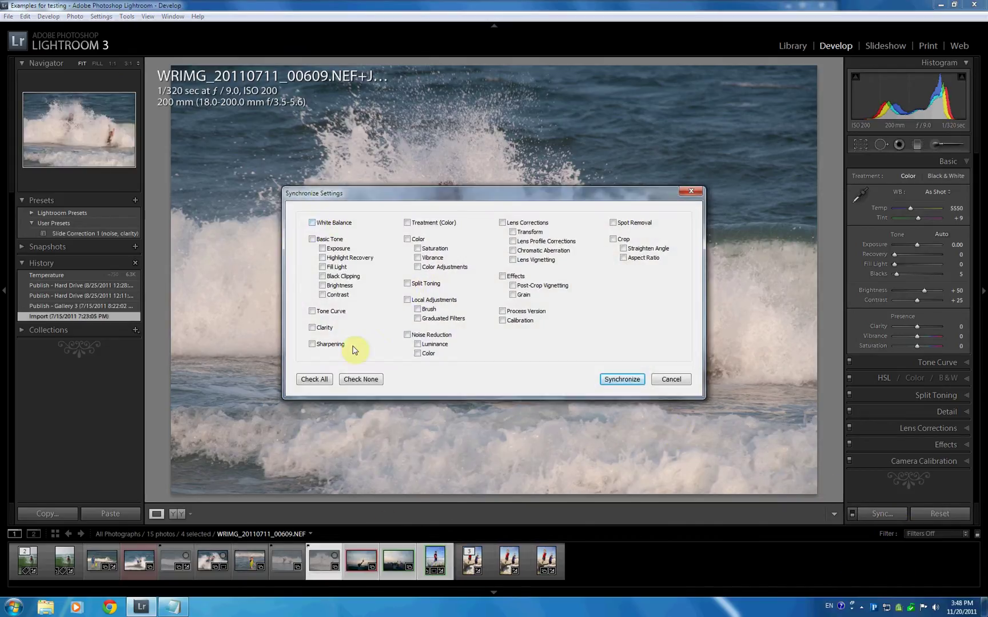
pyautogui.click(370, 381)
pyautogui.click(312, 223)
pyautogui.click(627, 379)
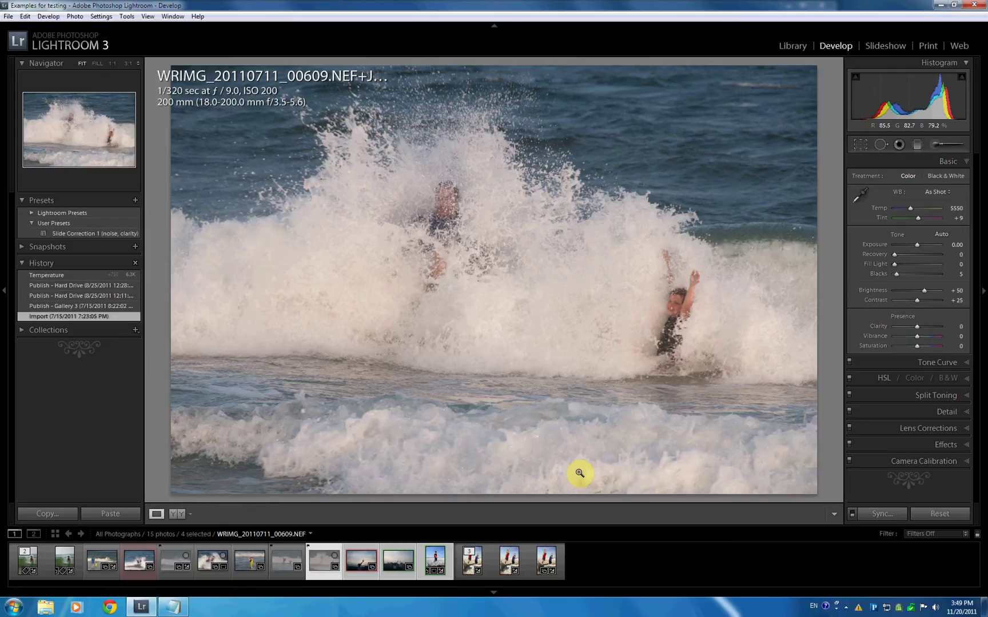
# - Using Ctrl+Shift+S and keyboard only, sync White Balance plus every Basic Tone setting
pyautogui.hotkey('ctrl', 'shift', 's')
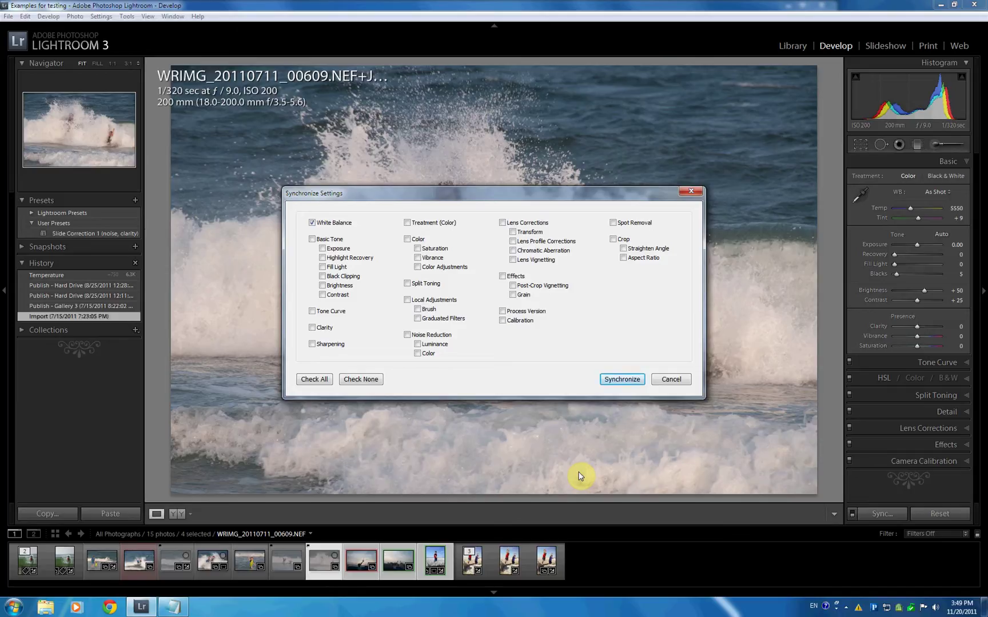
pyautogui.press('Tab')
pyautogui.press('Tab')
pyautogui.press('Tab')
pyautogui.press('Tab')
pyautogui.press('Tab')
pyautogui.press('Tab')
pyautogui.press('Tab')
pyautogui.press('Tab')
pyautogui.press('Tab')
pyautogui.press('space')
pyautogui.press('Tab')
pyautogui.press('space')
pyautogui.hotkey('shift', 'Tab')
pyautogui.hotkey('shift', 'Tab')
pyautogui.press('Tab')
pyautogui.hotkey('shift', 'Tab')
pyautogui.hotkey('shift', 'Tab')
pyautogui.hotkey('shift', 'Tab')
pyautogui.hotkey('shift', 'Tab')
pyautogui.hotkey('shift', 'Tab')
pyautogui.hotkey('shift', 'Tab')
pyautogui.hotkey('shift', 'Tab')
pyautogui.hotkey('shift', 'Tab')
pyautogui.hotkey('shift', 'Tab')
pyautogui.hotkey('shift', 'Tab')
pyautogui.hotkey('shift', 'Tab')
pyautogui.hotkey('shift', 'Tab')
pyautogui.hotkey('shift', 'Tab')
pyautogui.hotkey('shift', 'Tab')
pyautogui.hotkey('shift', 'Tab')
pyautogui.hotkey('shift', 'Tab')
pyautogui.press('Tab')
pyautogui.press('Tab')
pyautogui.press('Tab')
pyautogui.press('Tab')
pyautogui.press('Tab')
pyautogui.press('Tab')
pyautogui.press('Tab')
pyautogui.press('space')
pyautogui.press('Tab')
pyautogui.press('space')
pyautogui.press('Return')
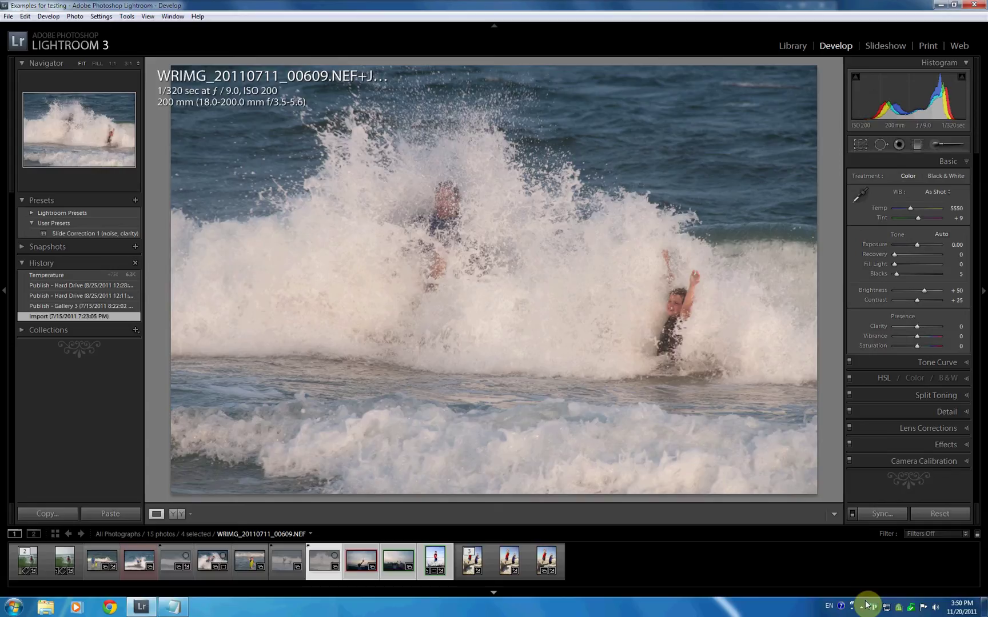
# - Open Paddy's Personal Macros editor from the tray menu and dismiss the Windows notification
pyautogui.rightClick(879, 607)
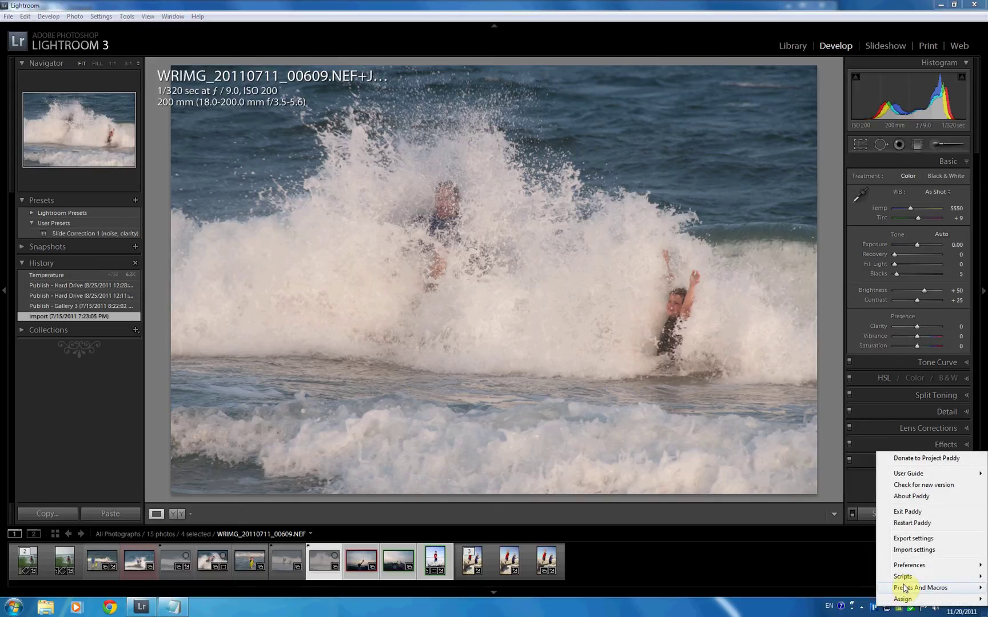
pyautogui.moveTo(903, 587)
pyautogui.click(852, 587)
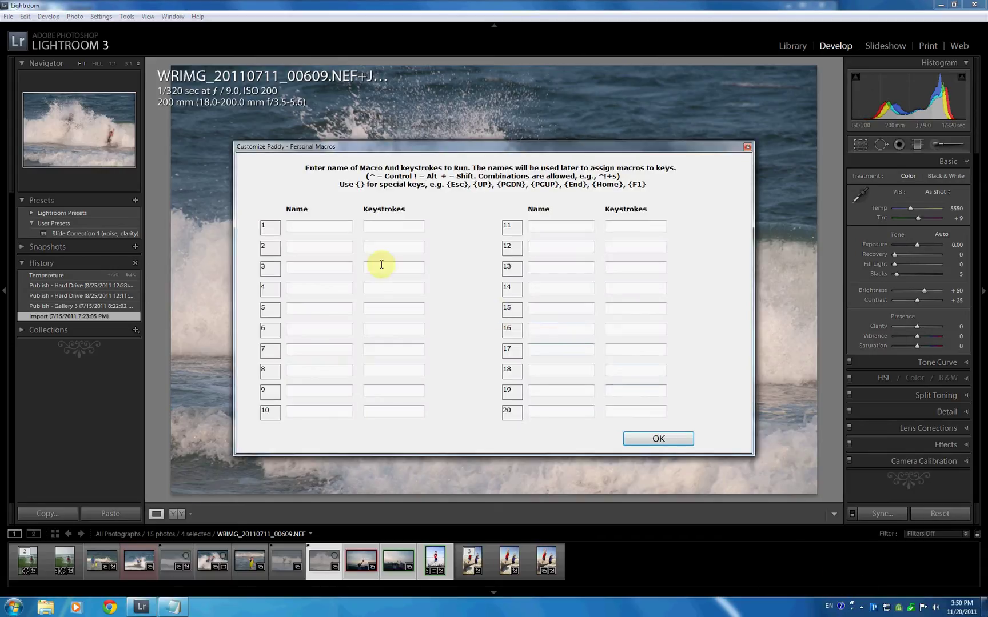
pyautogui.click(308, 228)
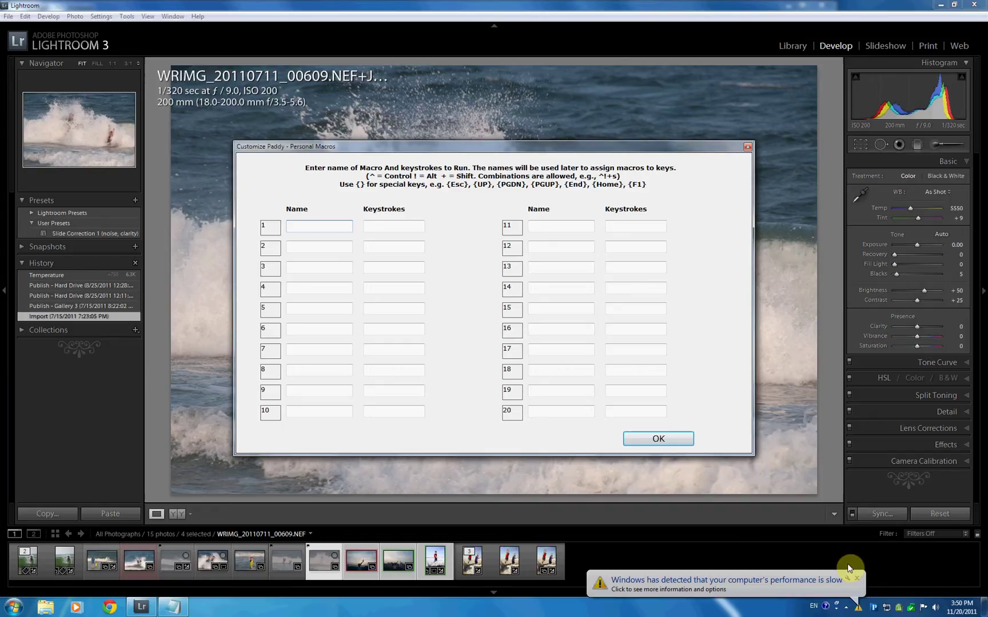
pyautogui.click(856, 578)
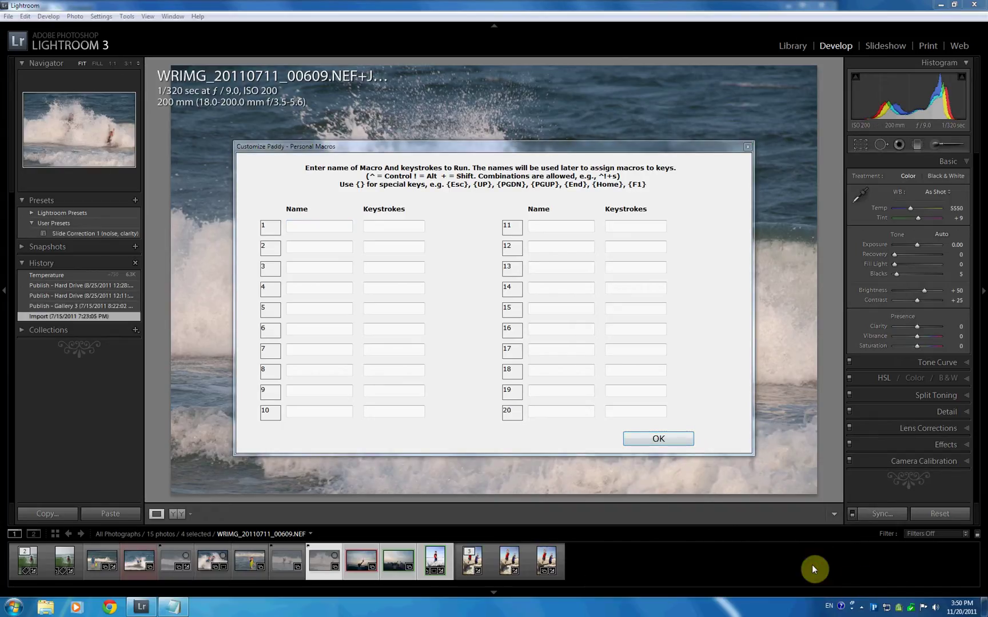
# - Close the Paddy macros editor and bring the Paddy Macros notes forward, moved aside
pyautogui.click(177, 612)
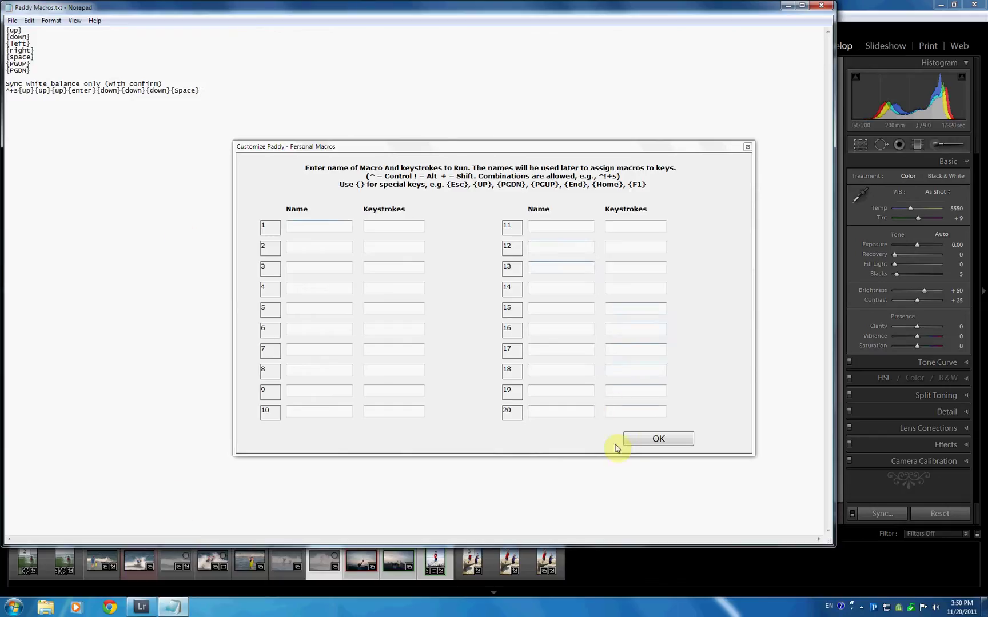
pyautogui.click(650, 438)
pyautogui.moveTo(118, 7); pyautogui.dragTo(253, 35)
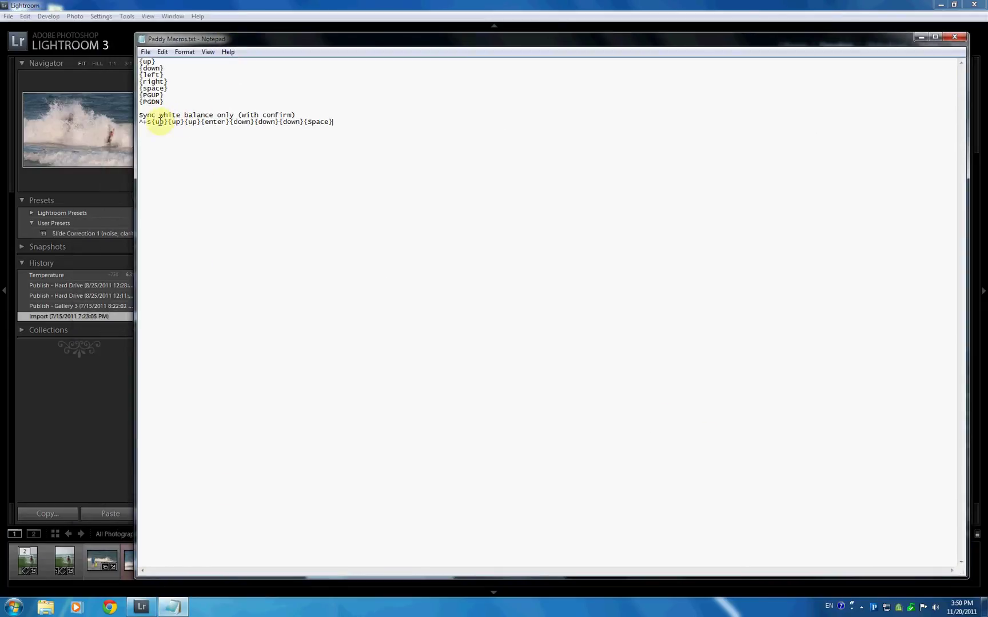
# - Add a blank line under the 'Sync white balance only (with confirm)' title, then return to Lightroom
pyautogui.click(334, 120)
pyautogui.click(315, 113)
pyautogui.press('Return')
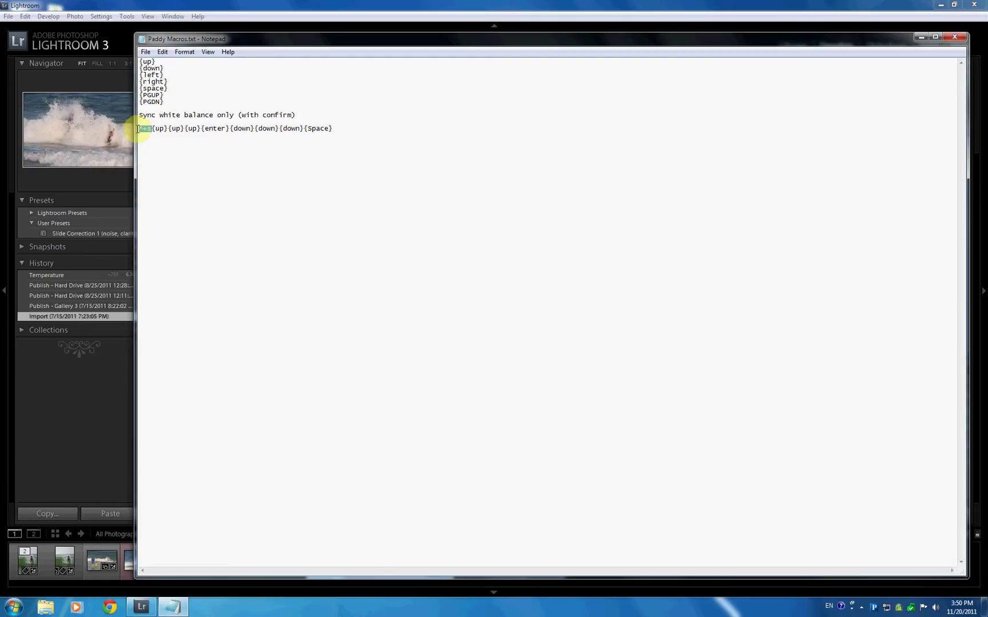
pyautogui.moveTo(139, 130); pyautogui.dragTo(150, 135)
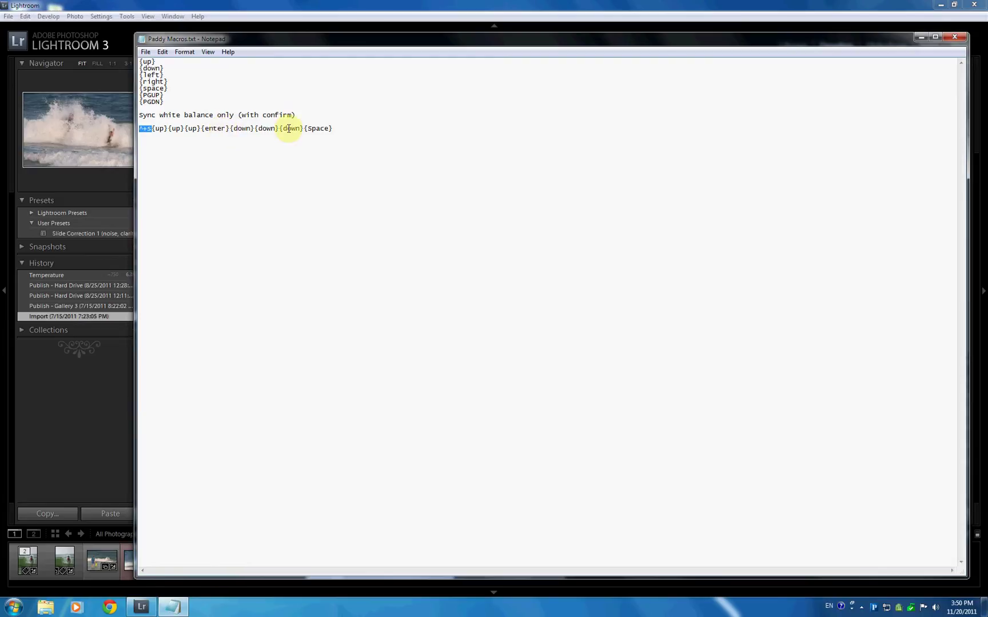
pyautogui.click(357, 6)
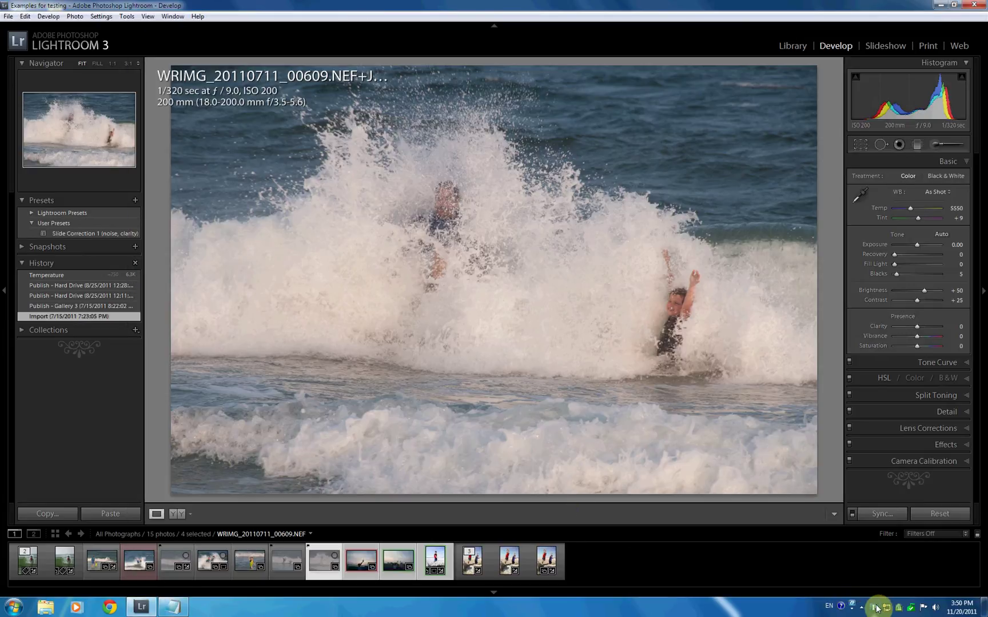
# - Resync only White Balance across the four photos using Tab, Space and Enter in Synchronize Settings
pyautogui.rightClick(853, 605)
pyautogui.rightClick(838, 527)
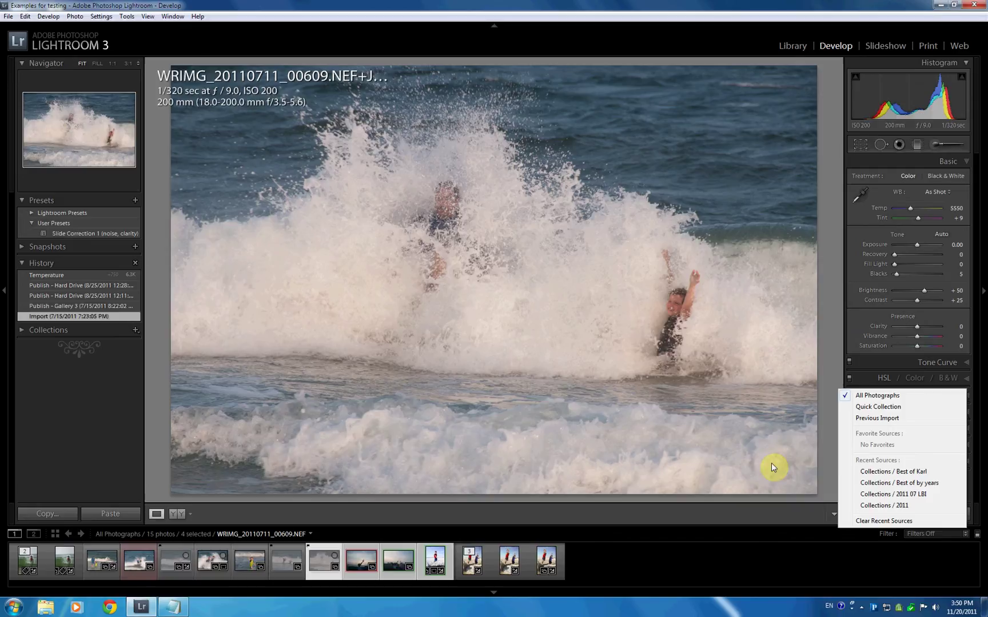
pyautogui.click(826, 480)
pyautogui.click(879, 514)
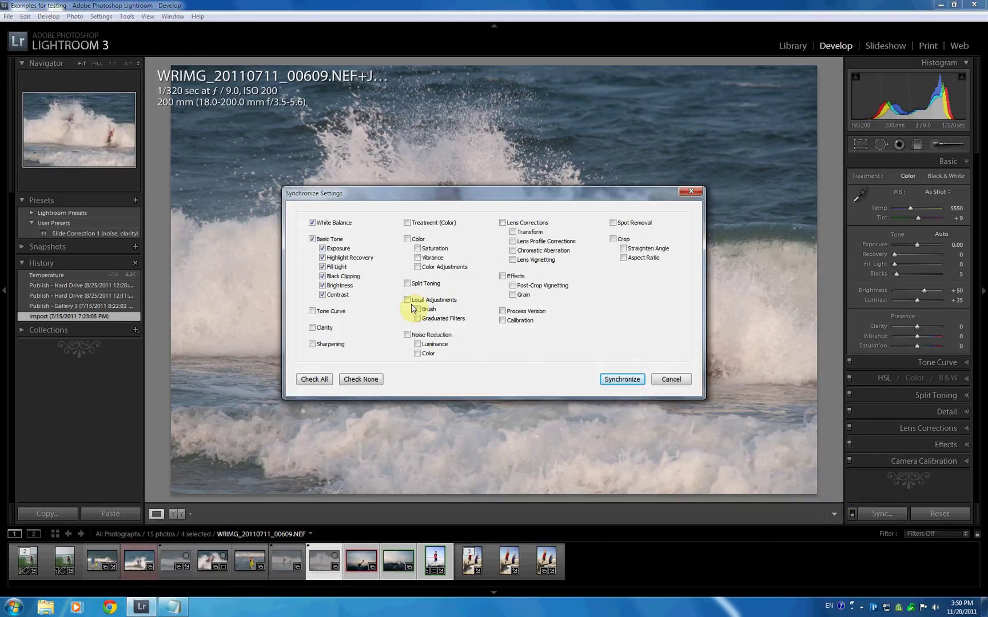
pyautogui.press('Tab')
pyautogui.press('Tab')
pyautogui.press('Tab')
pyautogui.press('Tab')
pyautogui.press('space')
pyautogui.press('Return')
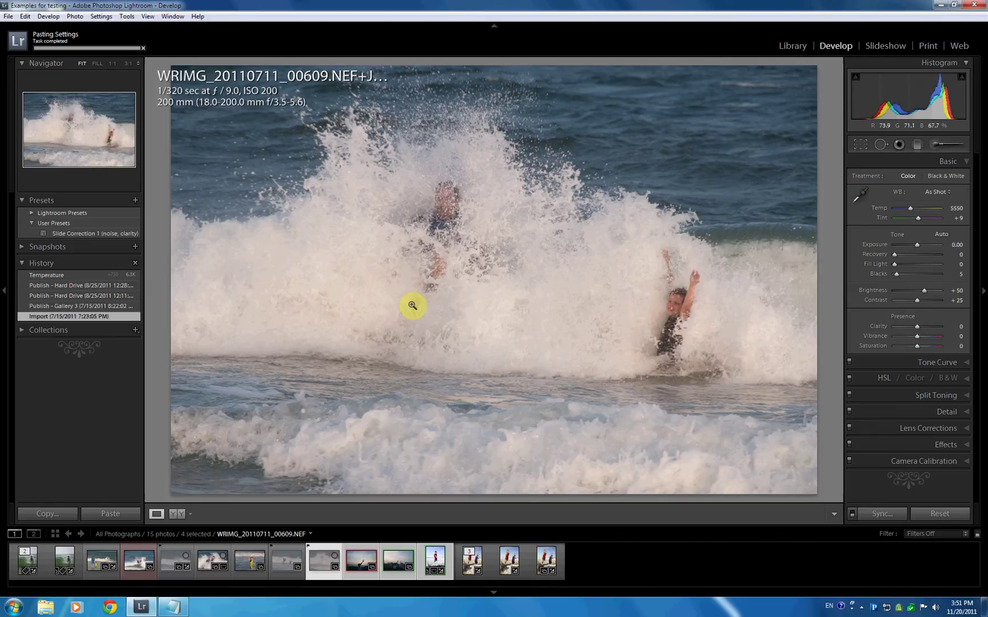
# - Select the full ^+s{up}{up}{up}{enter}{down}{down}{down}{space} line in Paddy Macros.txt
pyautogui.click(172, 607)
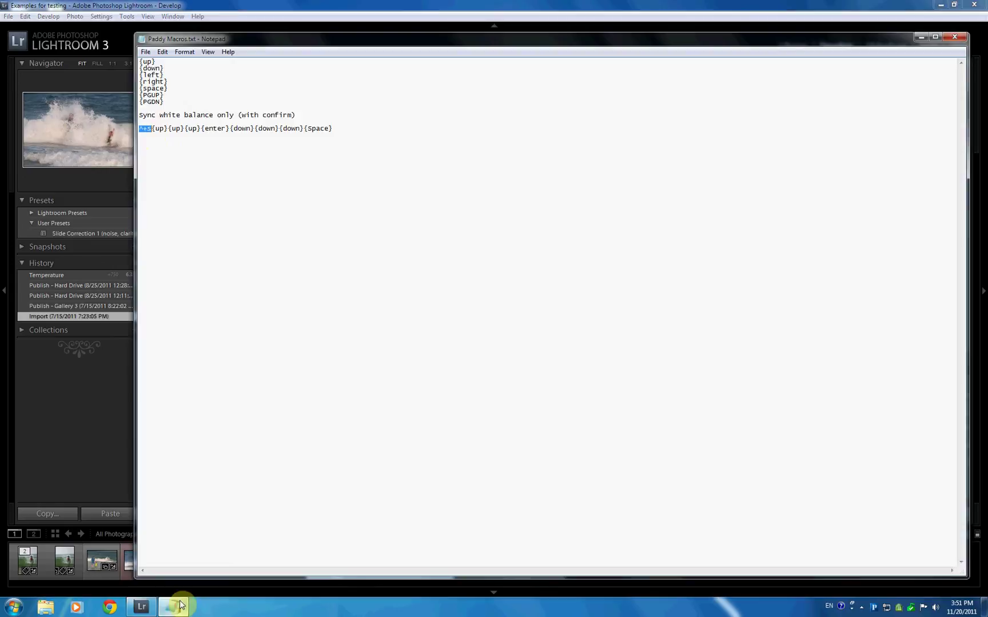
pyautogui.click(152, 134)
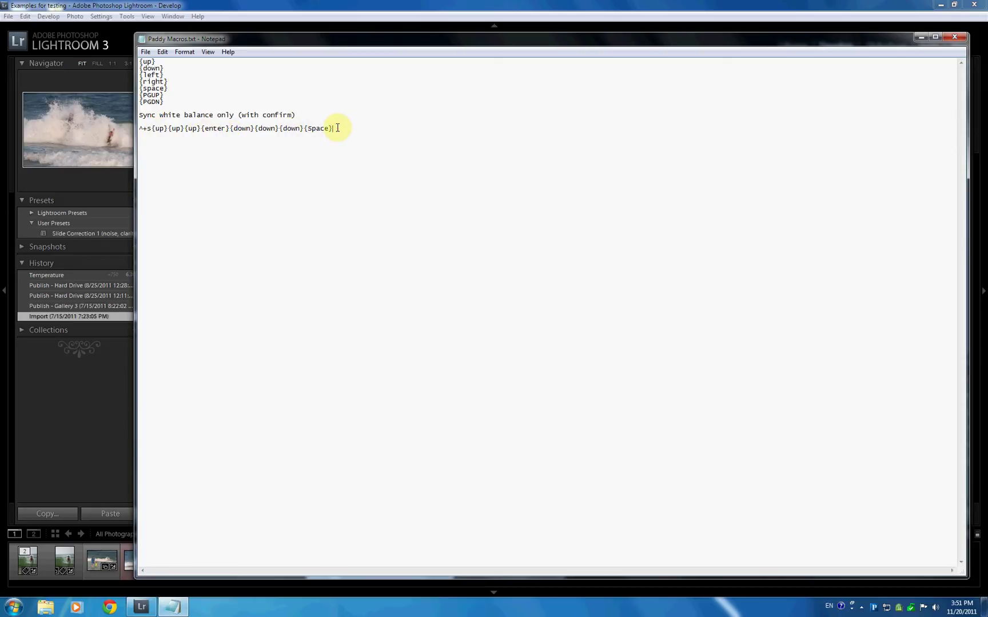
pyautogui.moveTo(335, 128); pyautogui.dragTo(139, 128)
pyautogui.hotkey('ctrl', 'c')
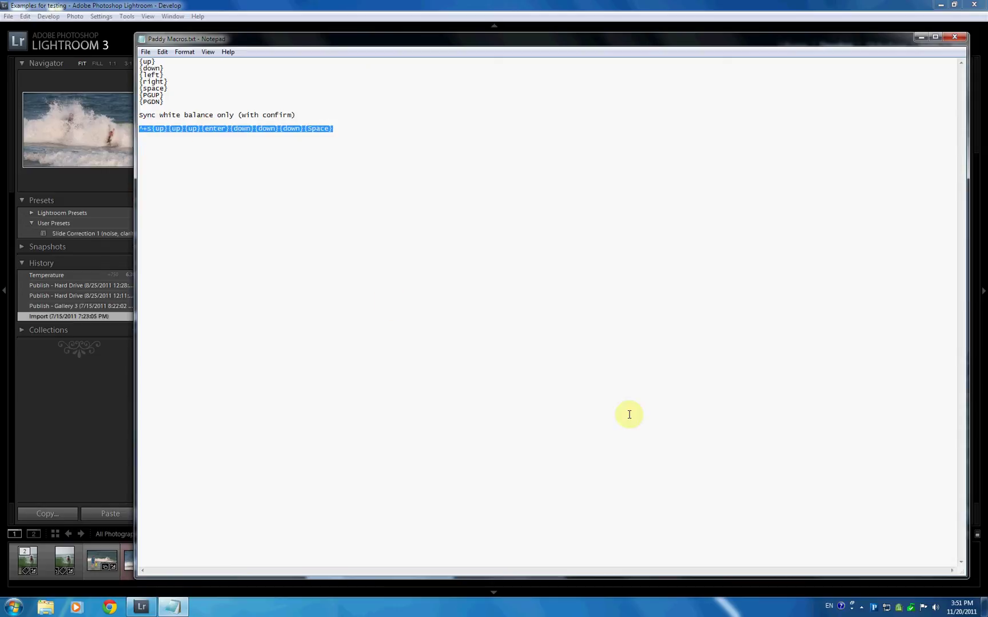
# - Paste the copied white-balance macro into Paddy's Keystrokes 1 slot
pyautogui.rightClick(873, 609)
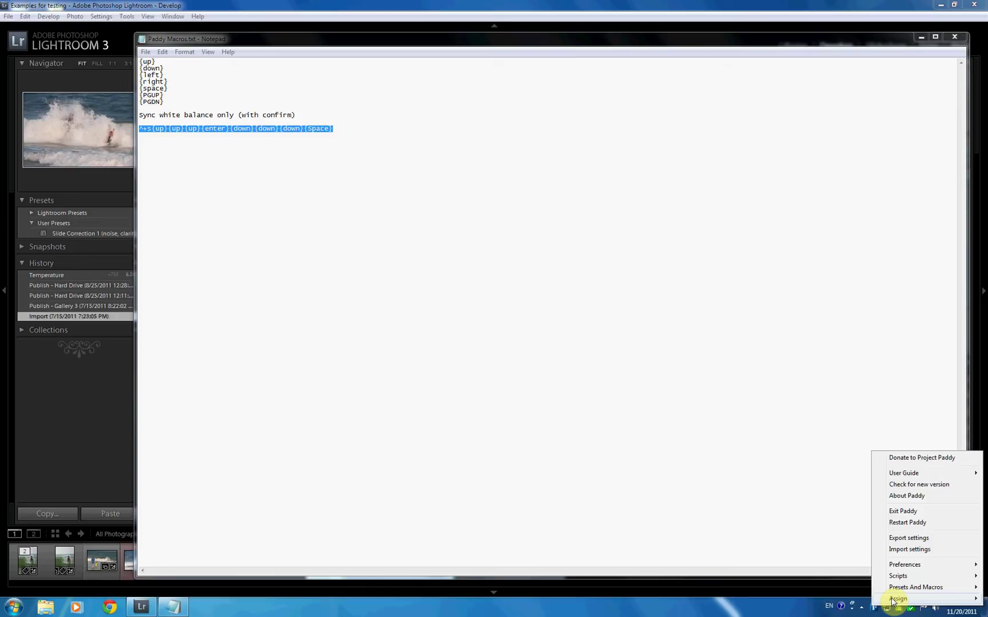
pyautogui.moveTo(893, 586)
pyautogui.click(835, 587)
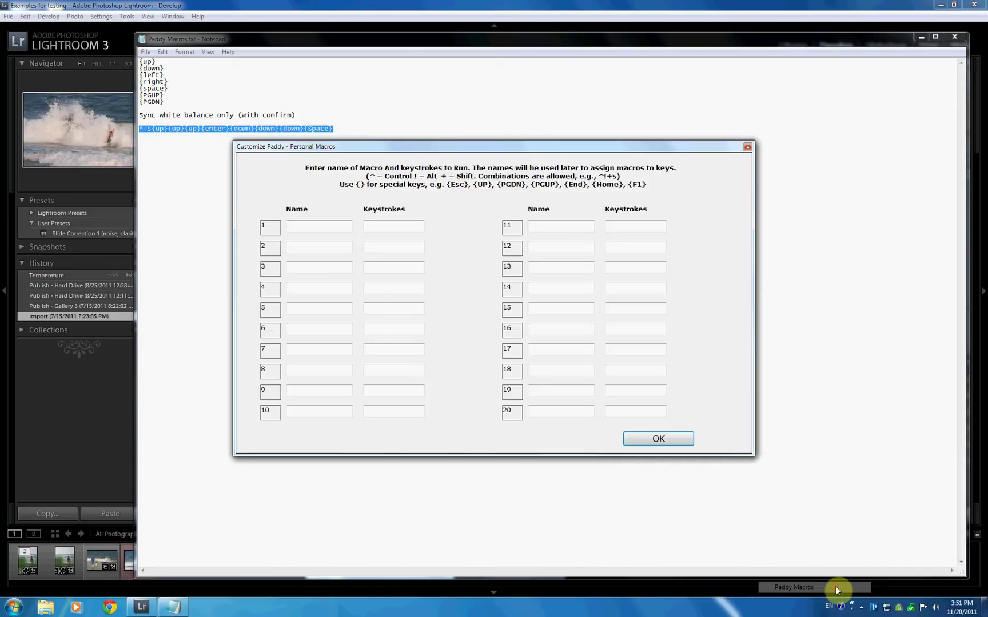
pyautogui.click(379, 227)
pyautogui.hotkey('ctrl', 'v')
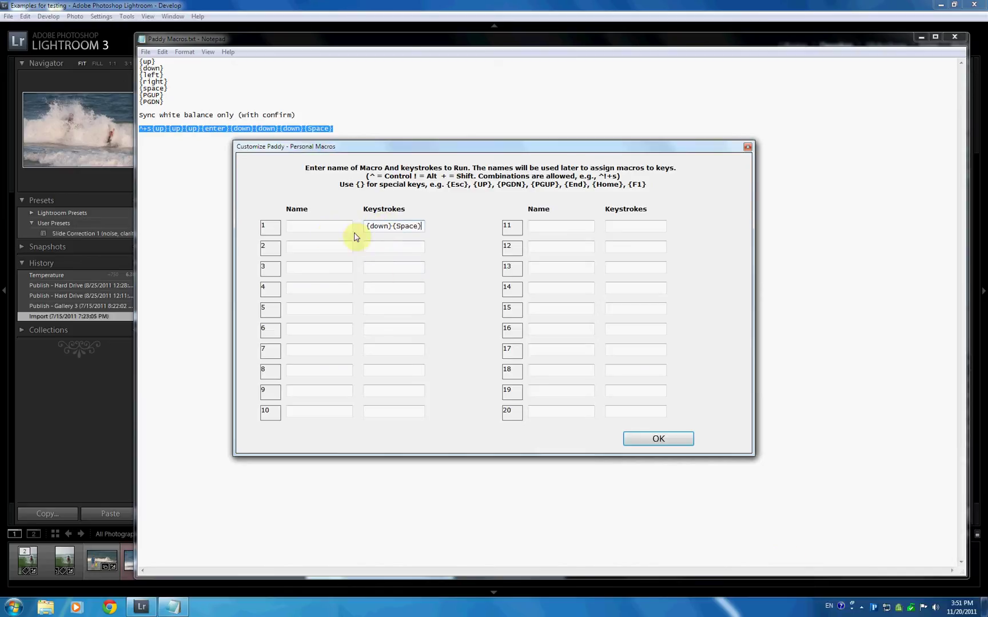
# - Name macro 1 'Sync W' and save the personal macros
pyautogui.click(320, 226)
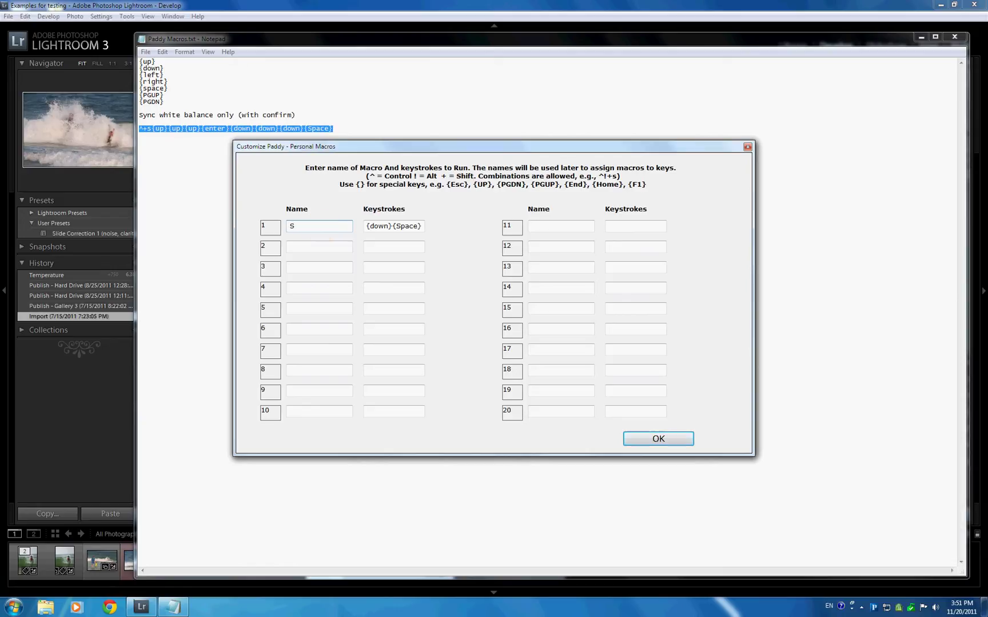
pyautogui.write('Sync WB')
pyautogui.click(661, 439)
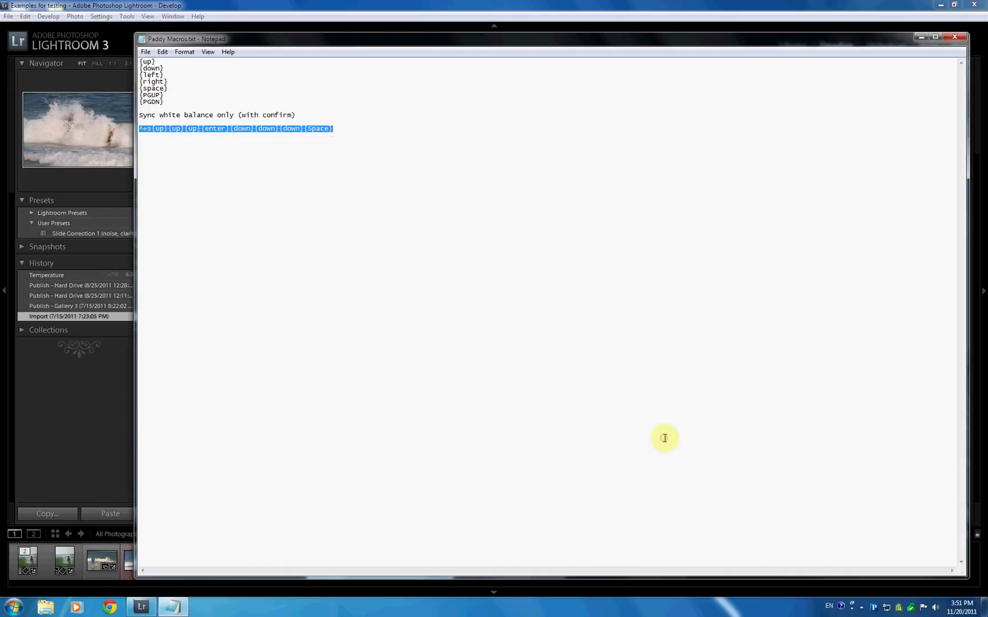
# - Assign the Sync WB macro to layer 2 of XKeys key 1 in Paddy's XKeys (driverless) settings
pyautogui.rightClick(846, 608)
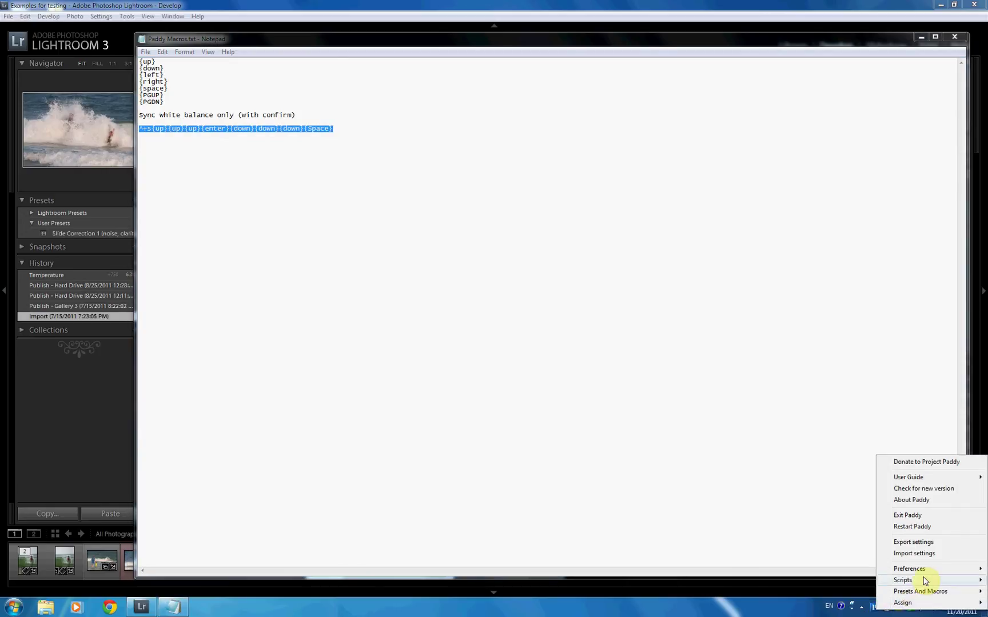
pyautogui.moveTo(925, 586)
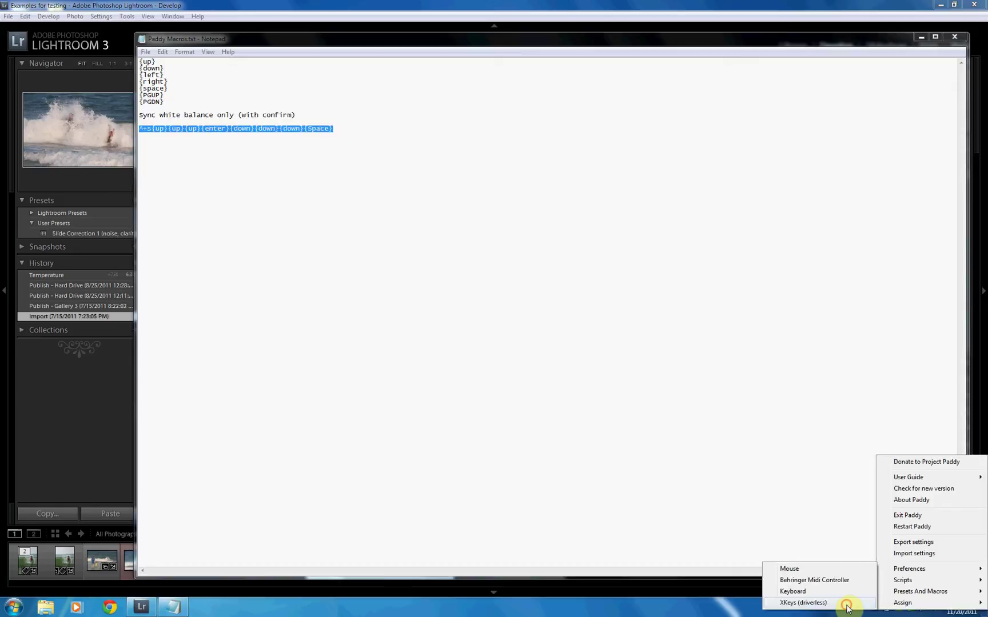
pyautogui.click(846, 603)
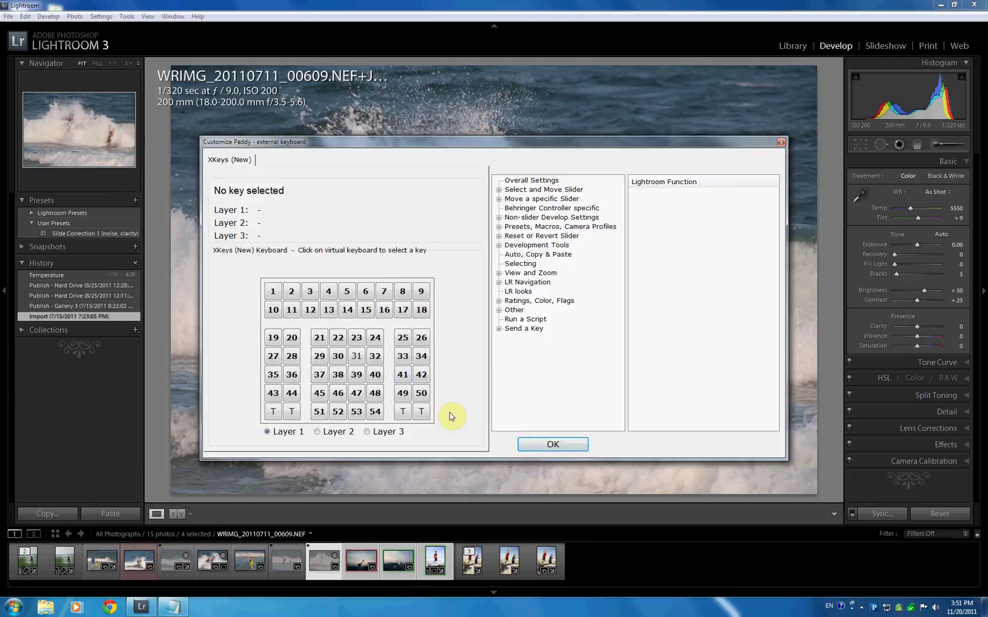
pyautogui.click(272, 294)
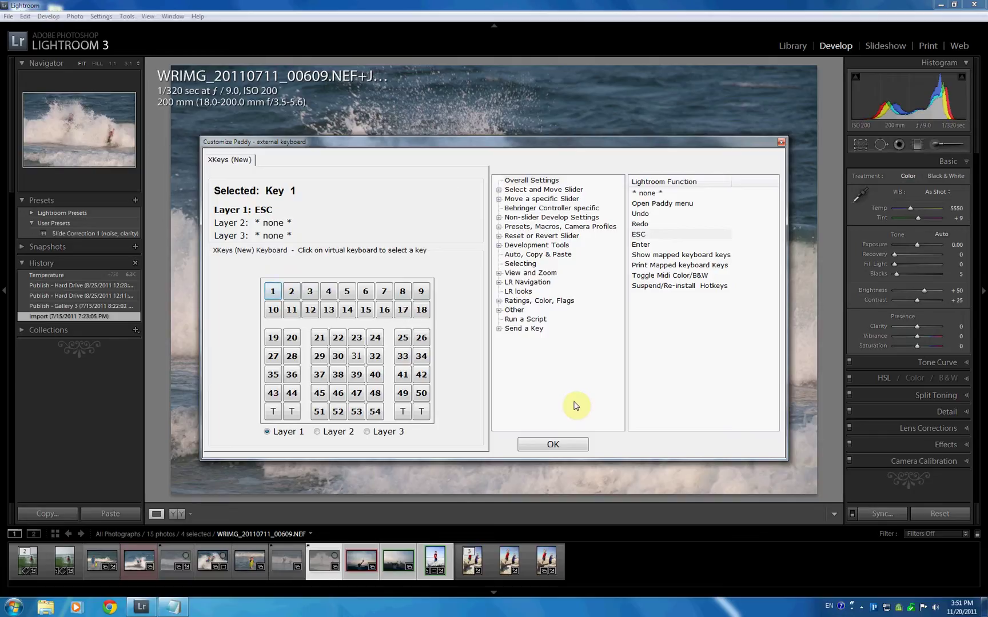
pyautogui.press('Right')
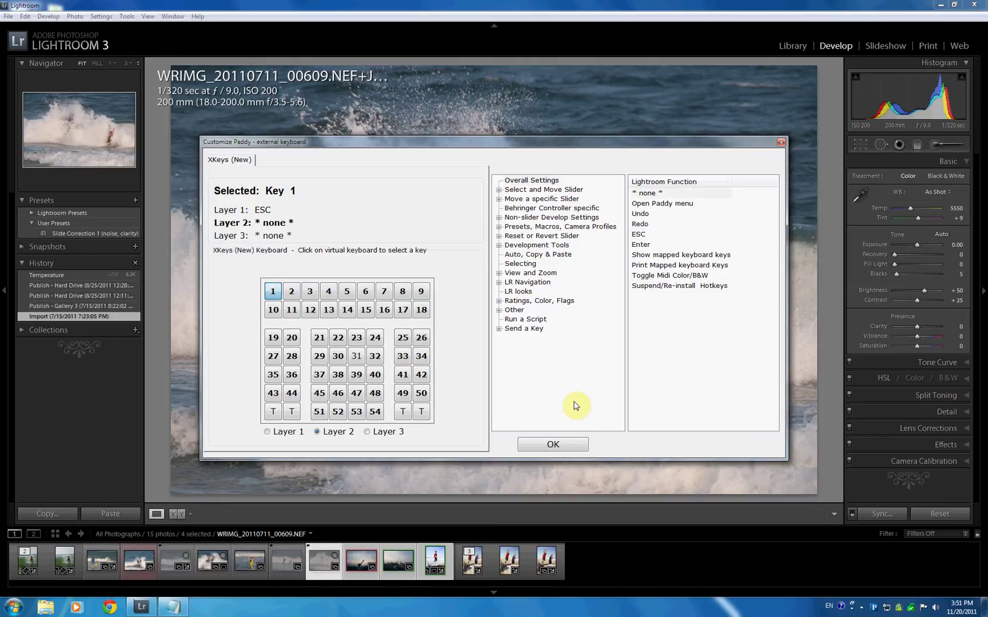
pyautogui.click(499, 227)
pyautogui.click(526, 273)
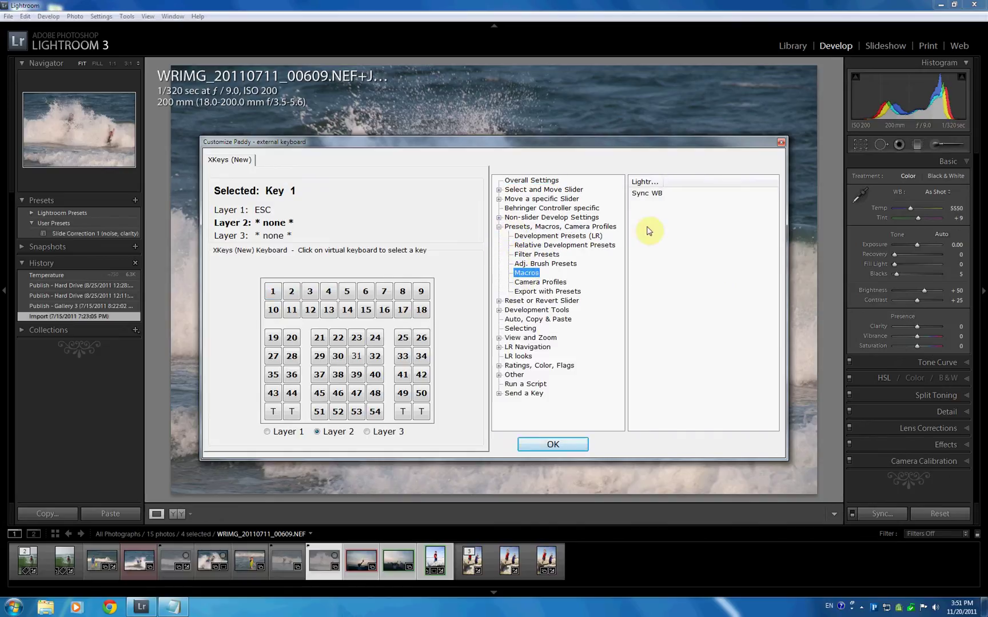
pyautogui.click(645, 194)
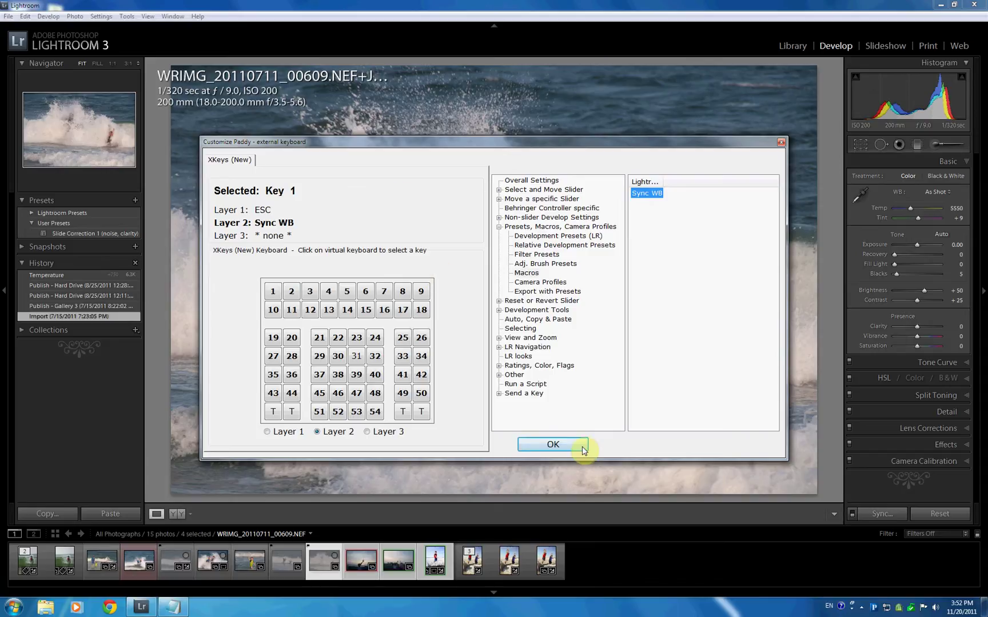
pyautogui.click(553, 445)
# - Select three photos starting at WRIMG_20110714_00131-Edit.JPG and trigger the Sync WB macro
pyautogui.click(510, 569)
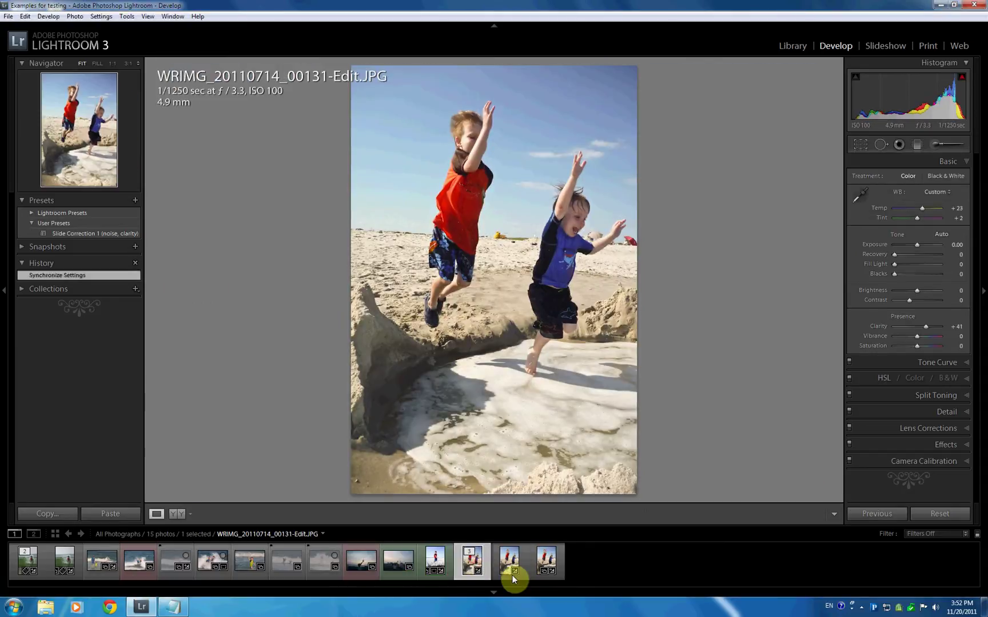
pyautogui.keyDown('shift'); pyautogui.click(540, 562); pyautogui.keyUp('shift')
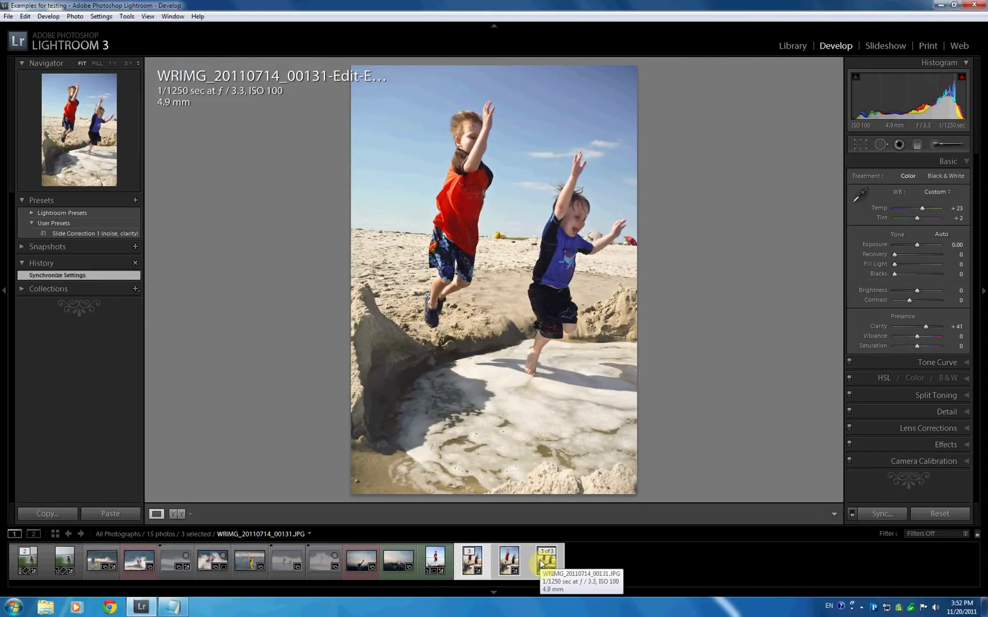
pyautogui.press('w')
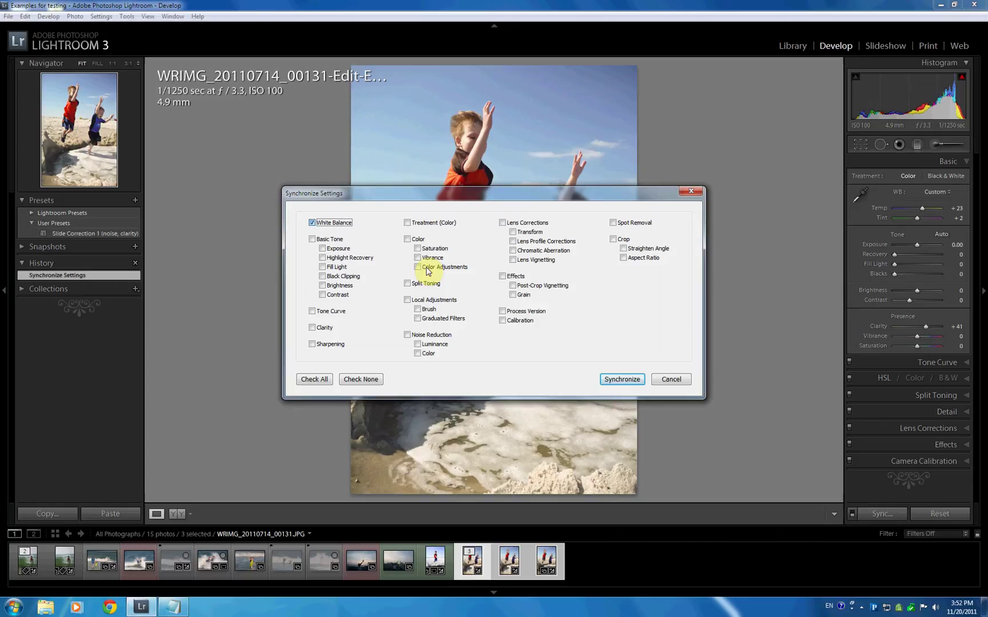
# - Add Lens Corrections, Treatment & Color and Split Toning to the sync and synchronize
pyautogui.click(503, 223)
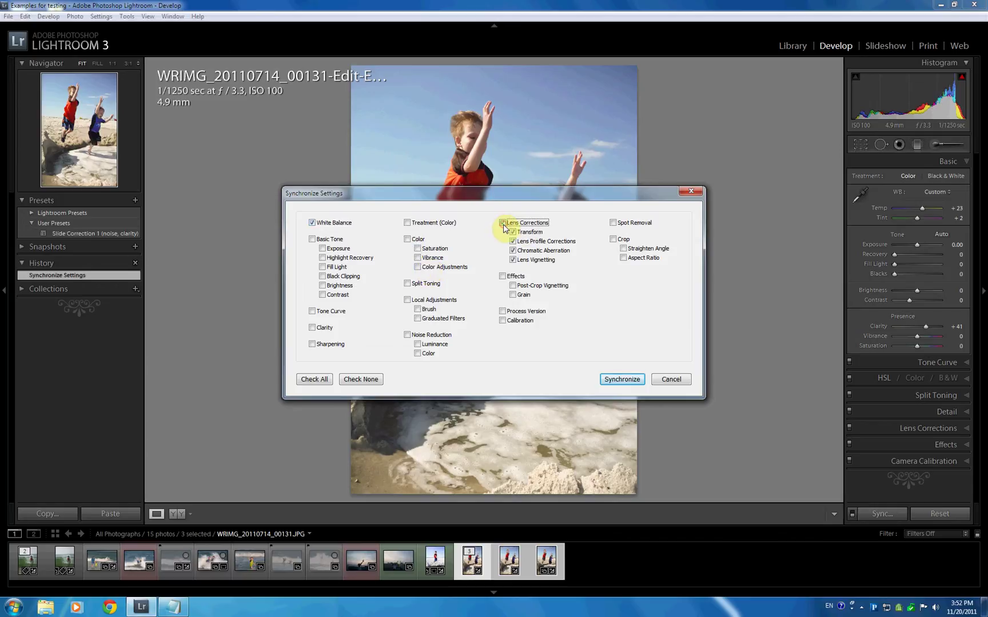
pyautogui.click(407, 239)
pyautogui.click(407, 283)
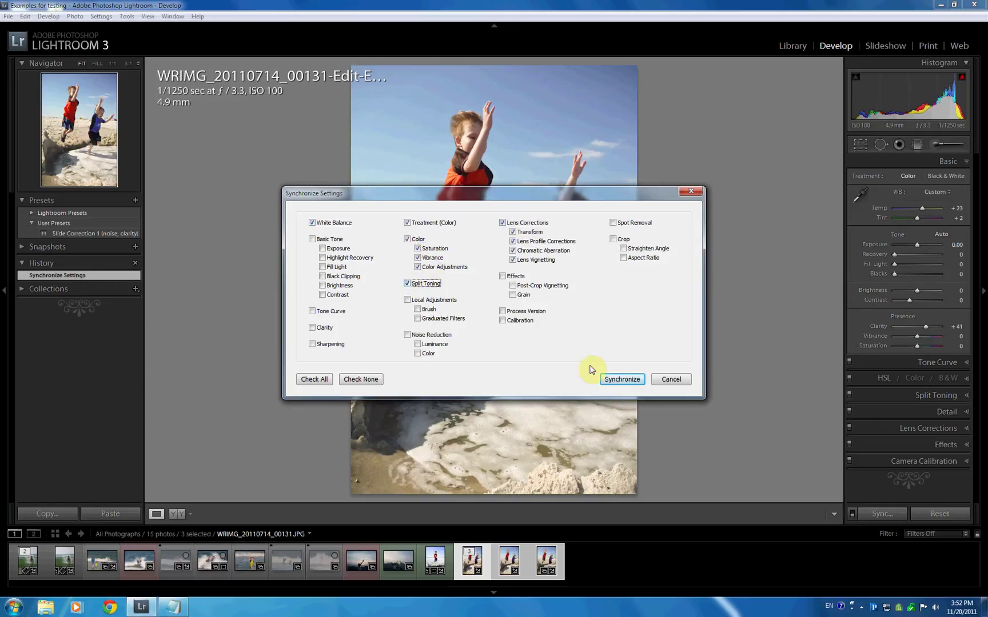
pyautogui.click(625, 380)
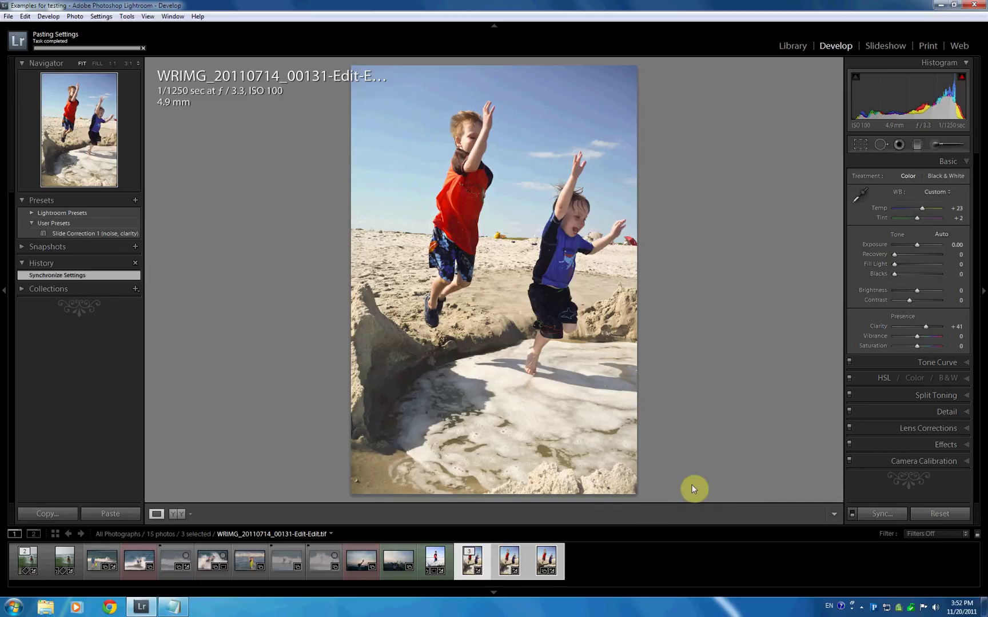
# - Undo the previous sync and run the Sync WB macro, confirming the white-balance-only sync
pyautogui.hotkey('ctrl', 'z')
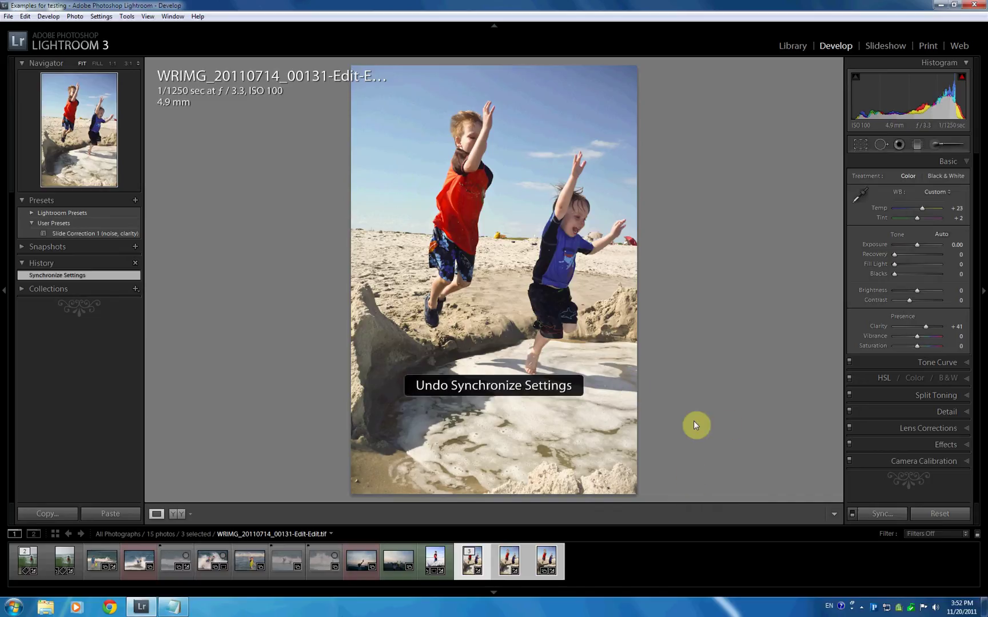
pyautogui.hotkey('ctrl', 'shift', 's')
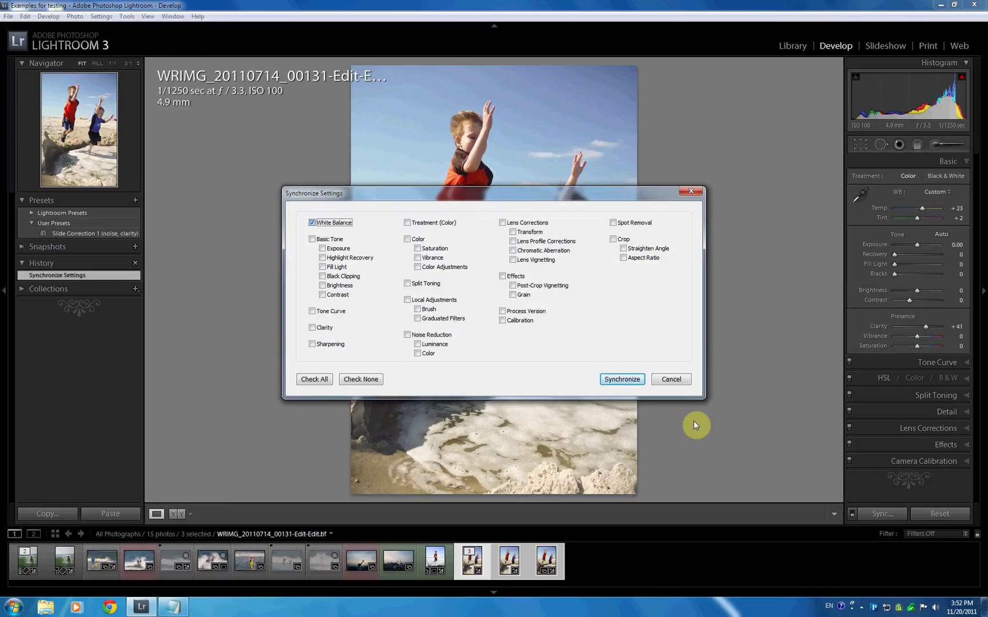
pyautogui.press('Return')
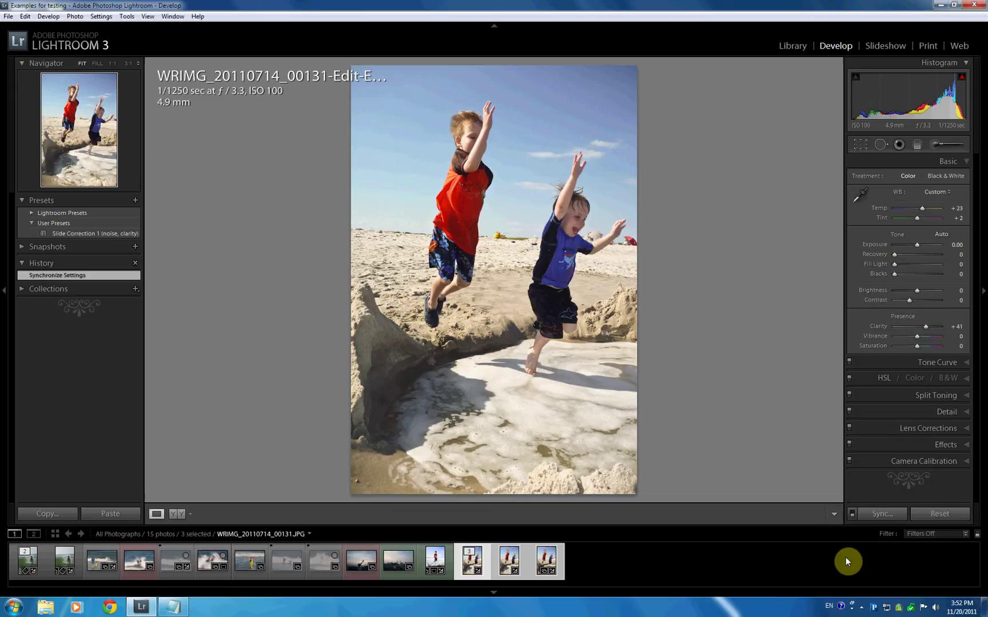
# - Reopen Synchronize Settings, step through its options, and cancel without applying
pyautogui.click(887, 513)
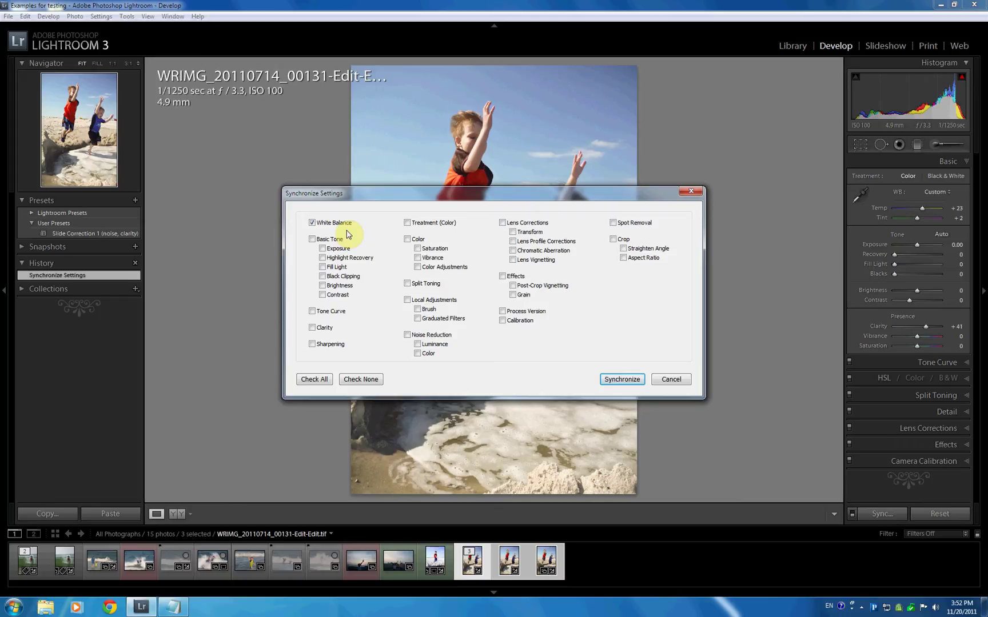
pyautogui.press('Tab')
pyautogui.press('Tab')
pyautogui.press('Tab')
pyautogui.press('Tab')
pyautogui.press('Tab')
pyautogui.press('Tab')
pyautogui.press('Tab')
pyautogui.press('Tab')
pyautogui.click(670, 380)
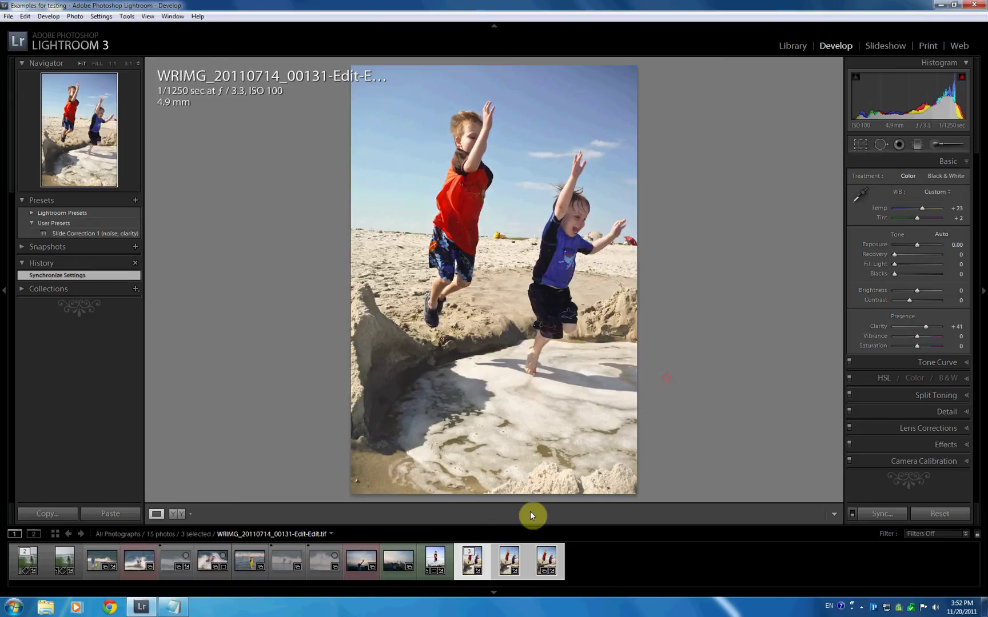
# - Duplicate the white-balance macro line onto a new line below it in Paddy Macros.txt
pyautogui.click(173, 607)
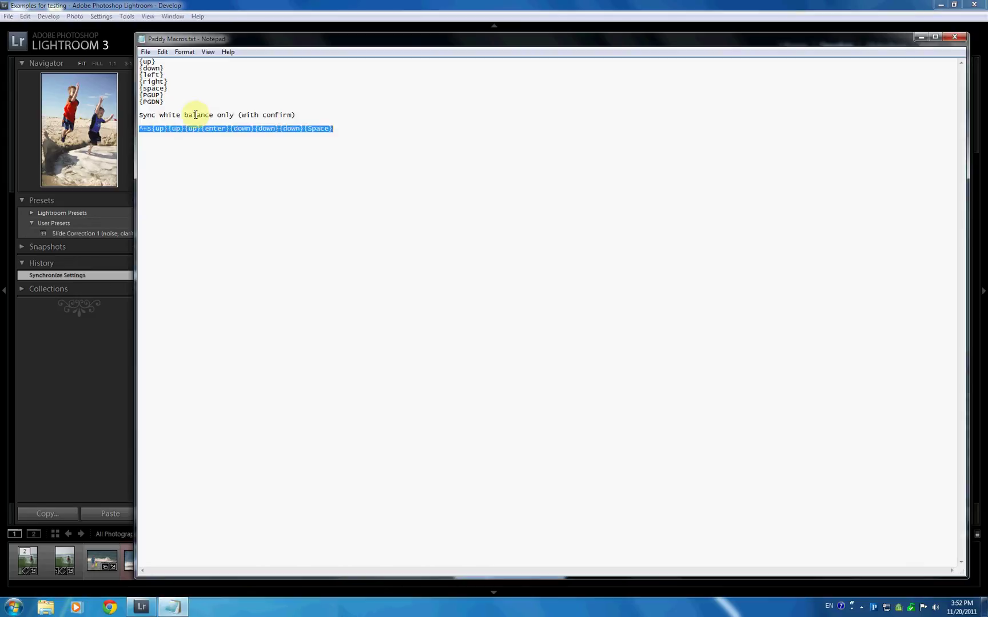
pyautogui.press('End')
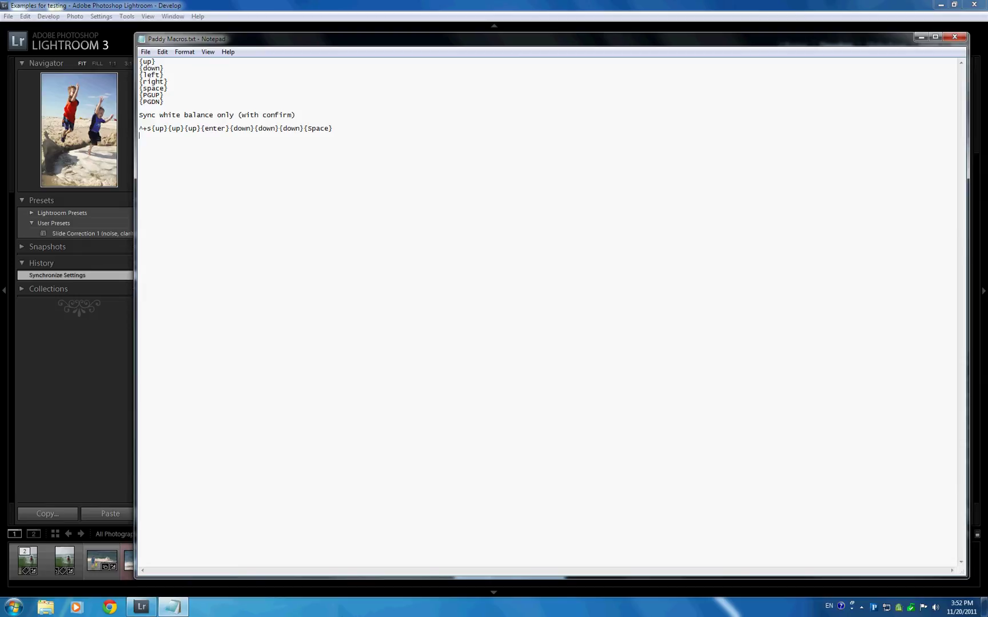
pyautogui.press('Return')
pyautogui.press('Return')
pyautogui.write('^+s{up}{up}{up}{enter}{down}{down}{down}{Space}')
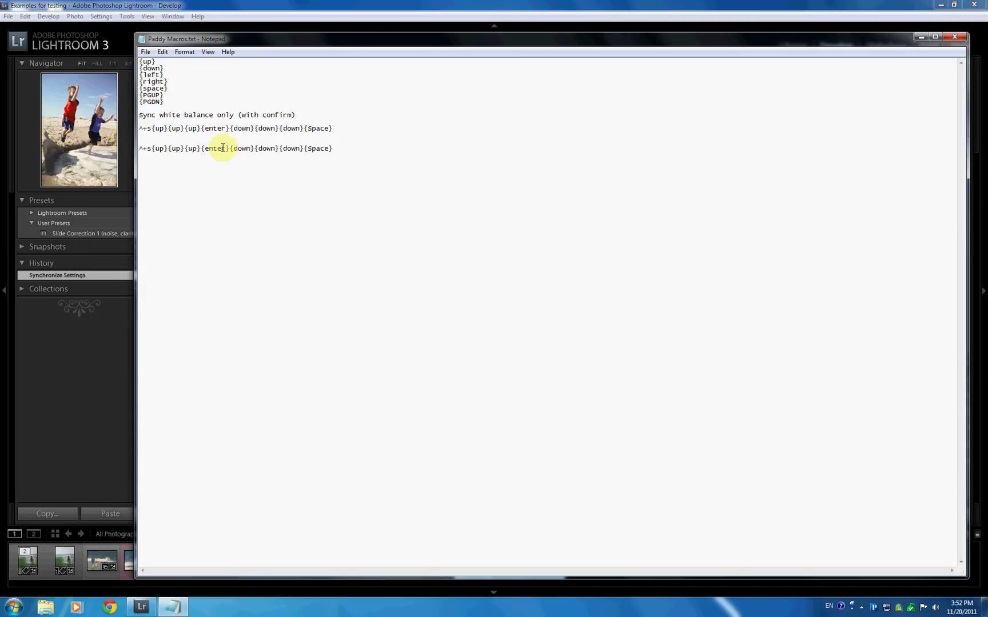
# - Append a copy of the three {down} steps to the end of the new line
pyautogui.moveTo(305, 148); pyautogui.dragTo(237, 149)
pyautogui.hotkey('ctrl', 'c')
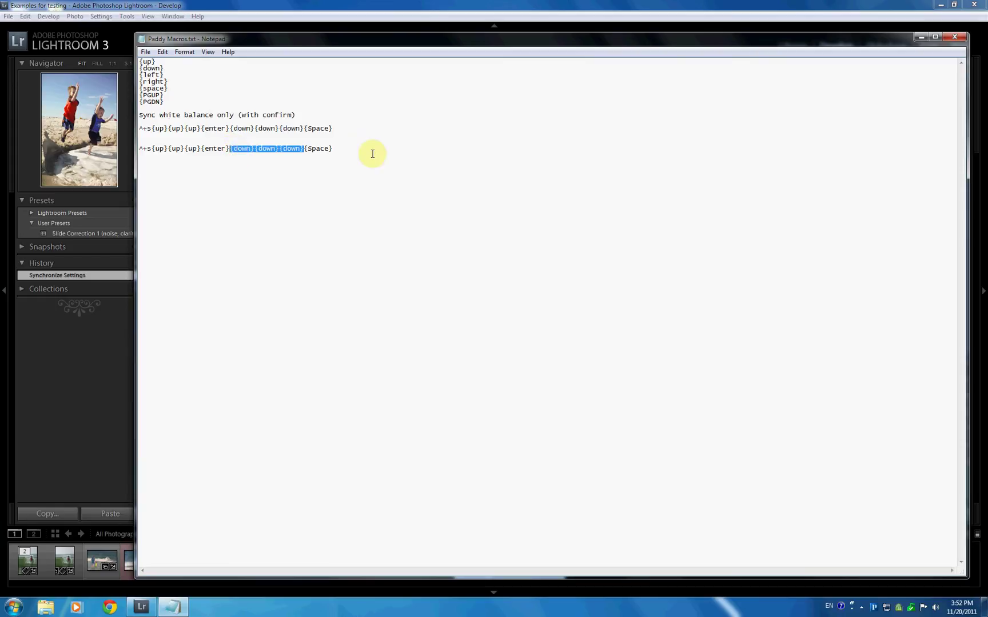
pyautogui.click(357, 148)
pyautogui.hotkey('ctrl', 'v')
pyautogui.hotkey('ctrl', 'v')
pyautogui.hotkey('ctrl', 'v')
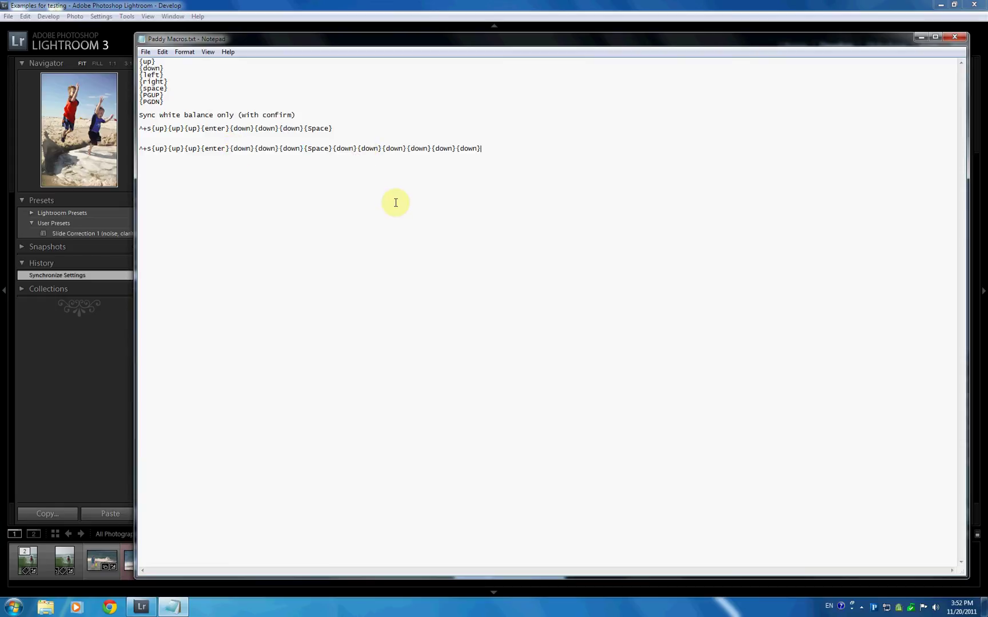
# - Append {Space} to the new line's end and select the whole second macro line
pyautogui.moveTo(332, 148); pyautogui.dragTo(307, 149)
pyautogui.hotkey('ctrl', 'c')
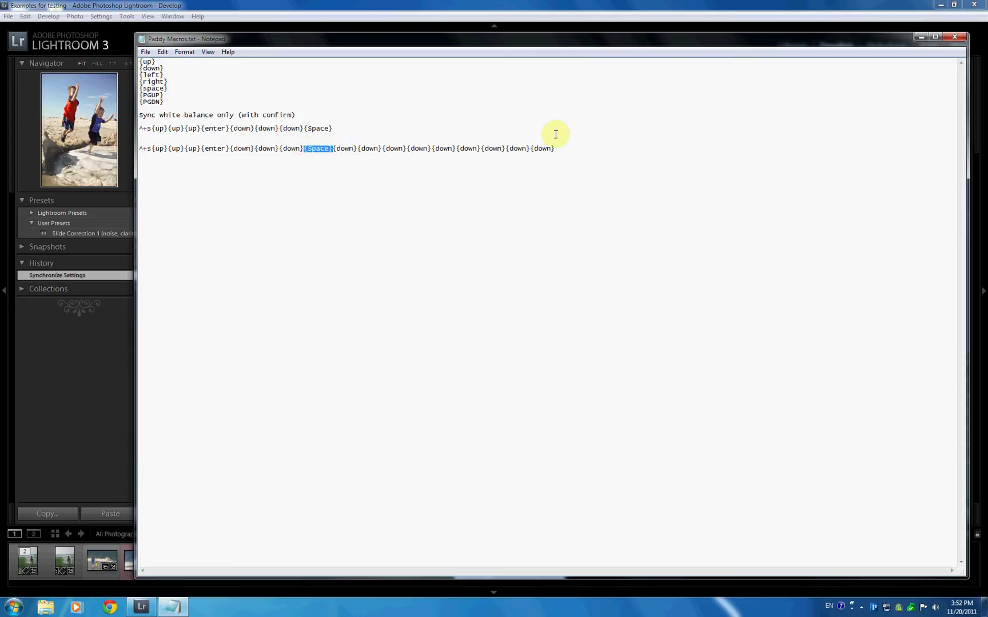
pyautogui.click(579, 149)
pyautogui.hotkey('ctrl', 'v')
pyautogui.moveTo(595, 147); pyautogui.dragTo(128, 152)
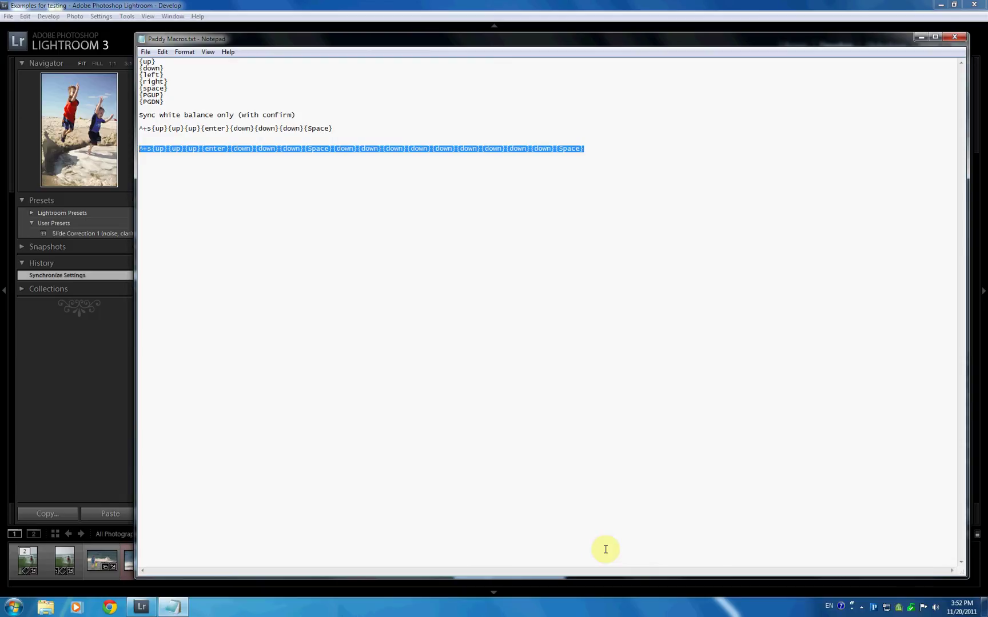
# - Name Paddy personal macro 2 'Sync WB and CLarity' and paste the extended keystroke line into it
pyautogui.rightClick(873, 607)
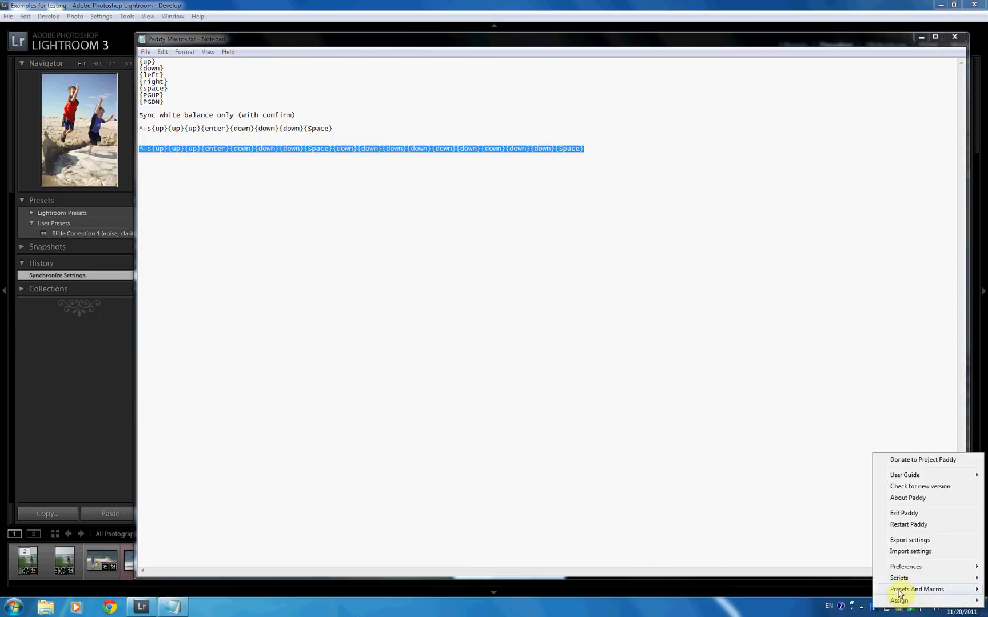
pyautogui.moveTo(909, 590)
pyautogui.click(800, 590)
pyautogui.click(315, 250)
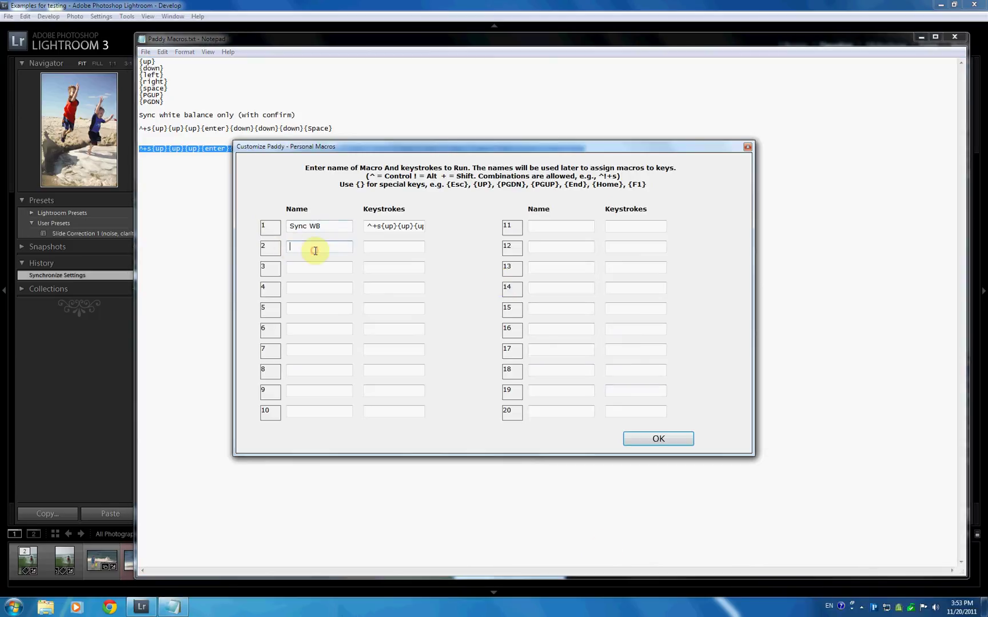
pyautogui.write('Syn')
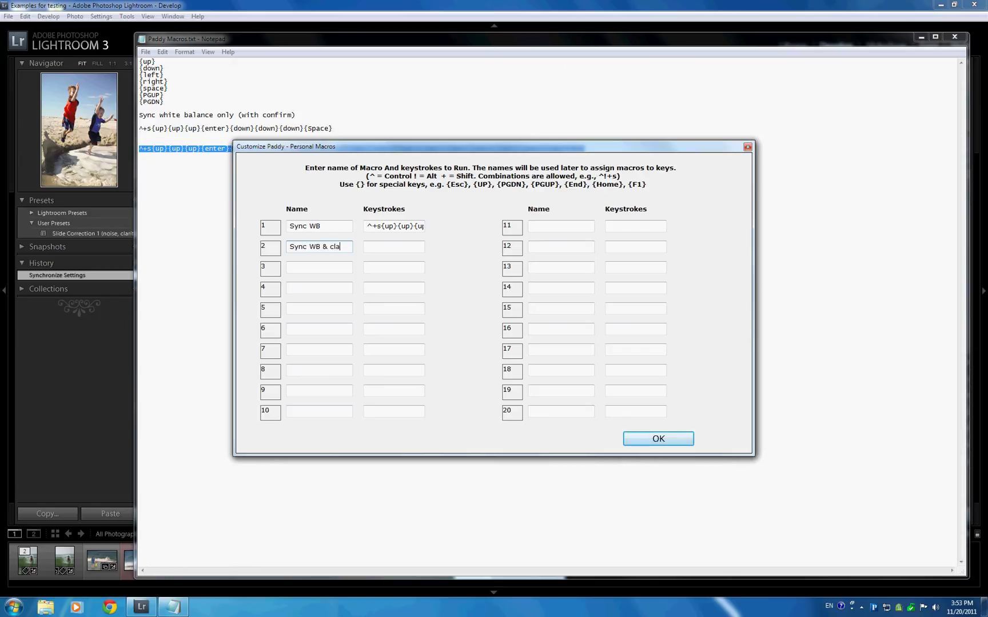
pyautogui.write('c WB and CLarity')
pyautogui.press('Tab')
pyautogui.hotkey('ctrl', 'v')
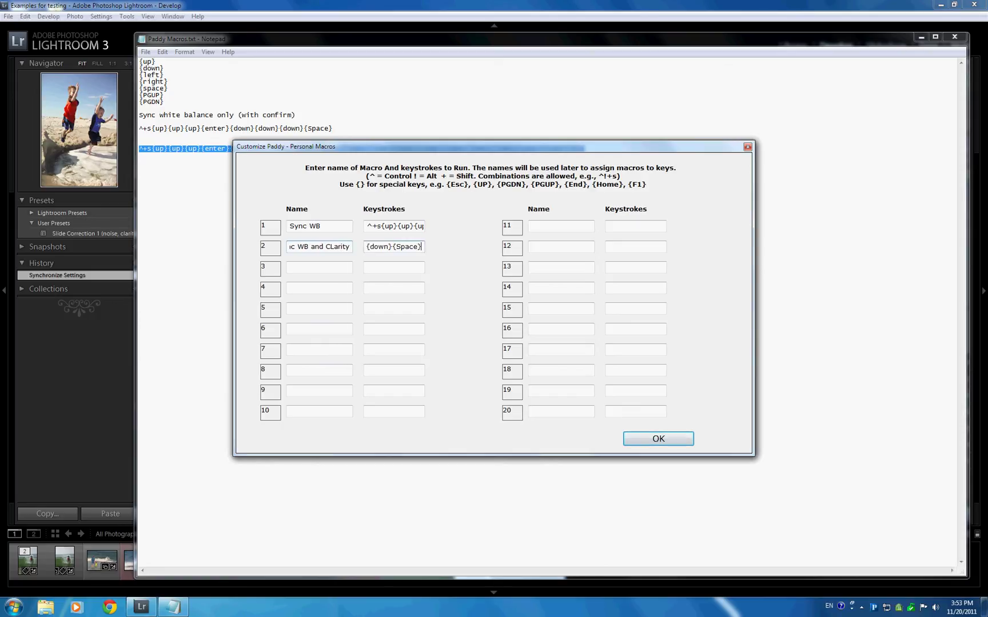
# - Correct the name to 'Sync WB and Clarity' and save the personal macros
pyautogui.click(334, 247)
pyautogui.press('BackSpace')
pyautogui.write('l')
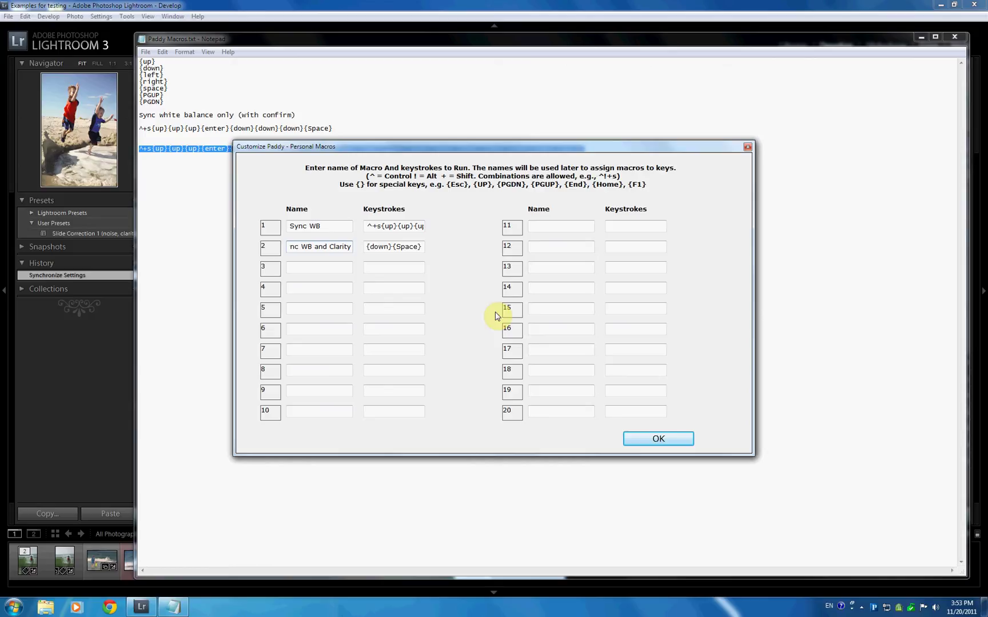
pyautogui.click(659, 436)
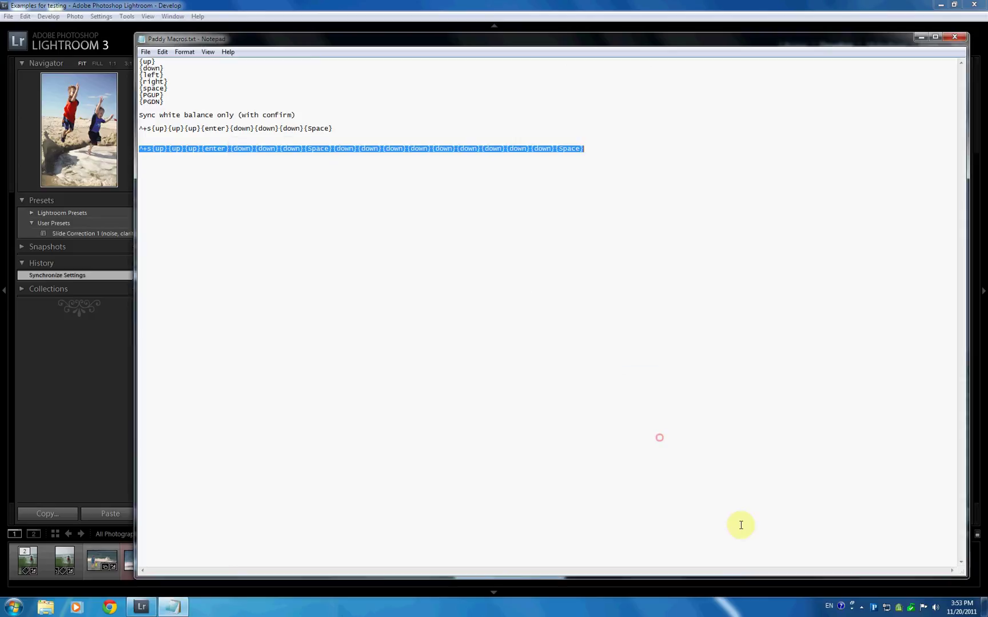
# - Assign the 'Sync WB and Clarity' macro from Presets, Macros, Camera Profiles > Macros to XKeys Key 1, Layer 3
pyautogui.rightClick(875, 611)
pyautogui.moveTo(899, 603)
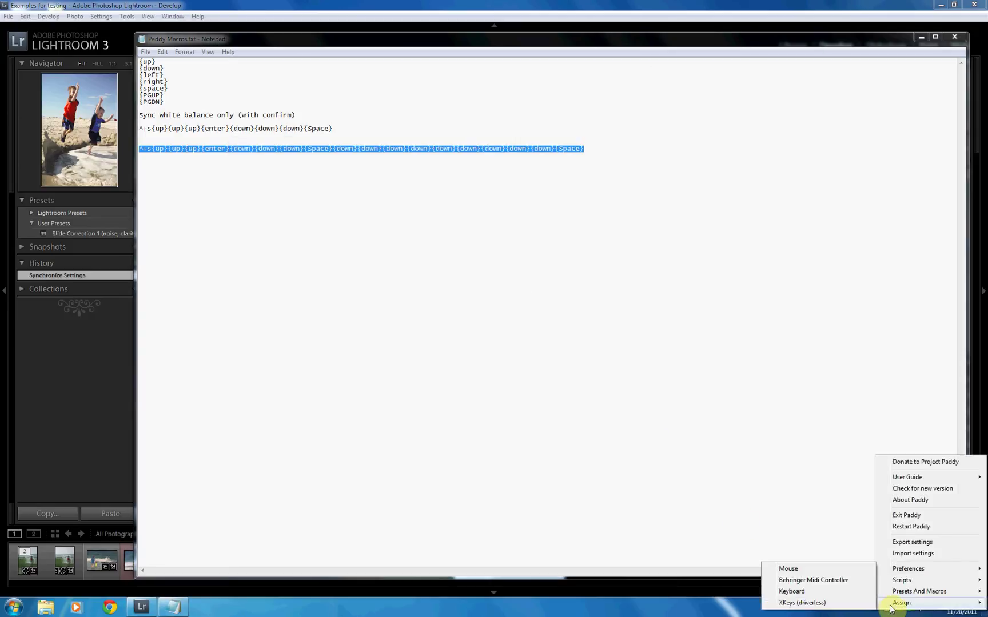
pyautogui.click(846, 608)
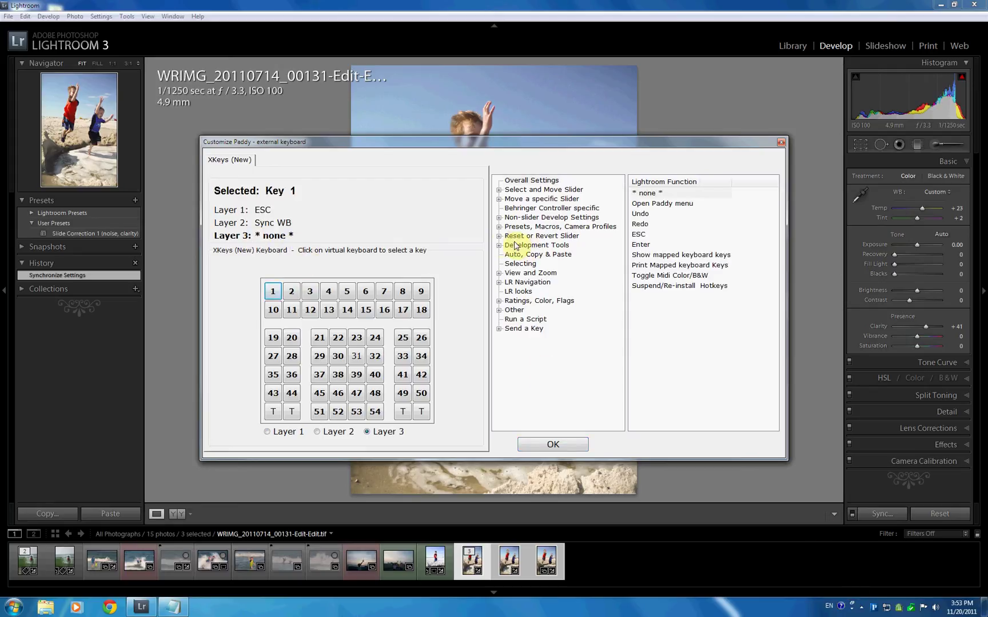
pyautogui.click(498, 226)
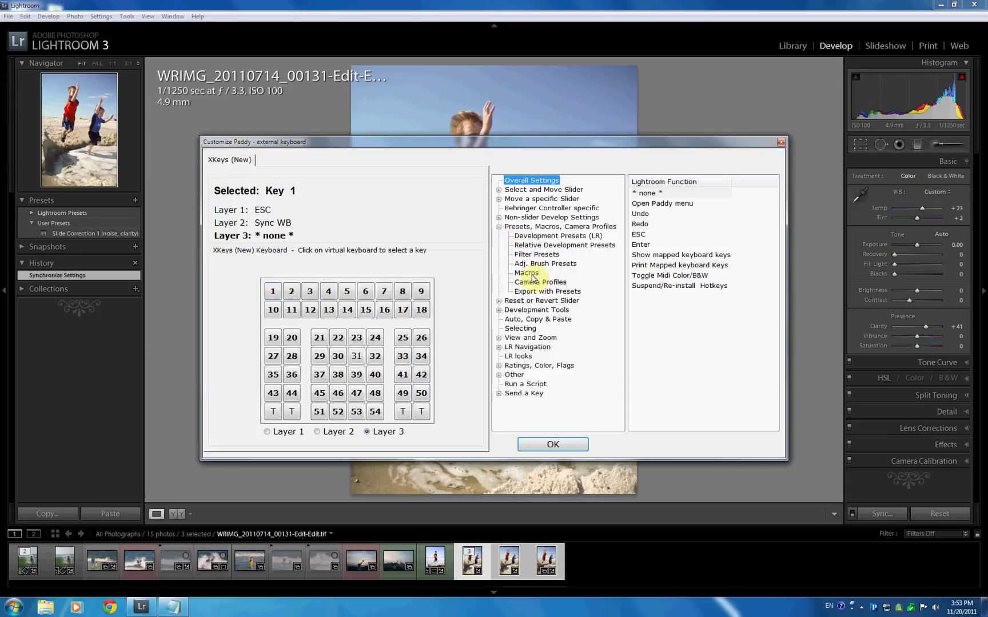
pyautogui.click(530, 275)
pyautogui.click(665, 203)
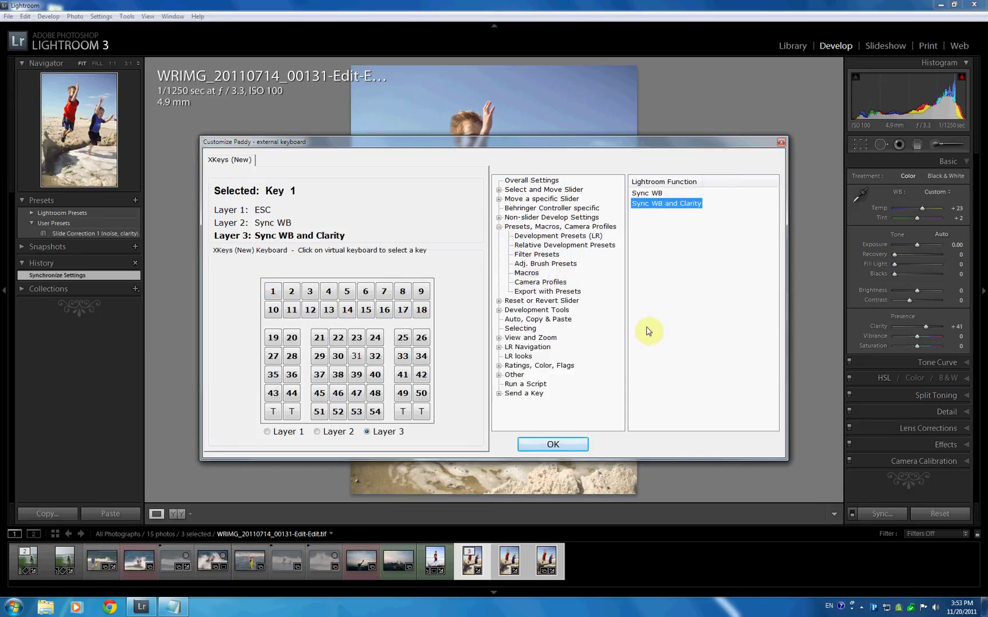
pyautogui.click(585, 451)
# - Test both macros: Layer 3 shows White Balance and Clarity, Layer 2 White Balance only; cancel each
pyautogui.hotkey('ctrl', 'shift', 's')
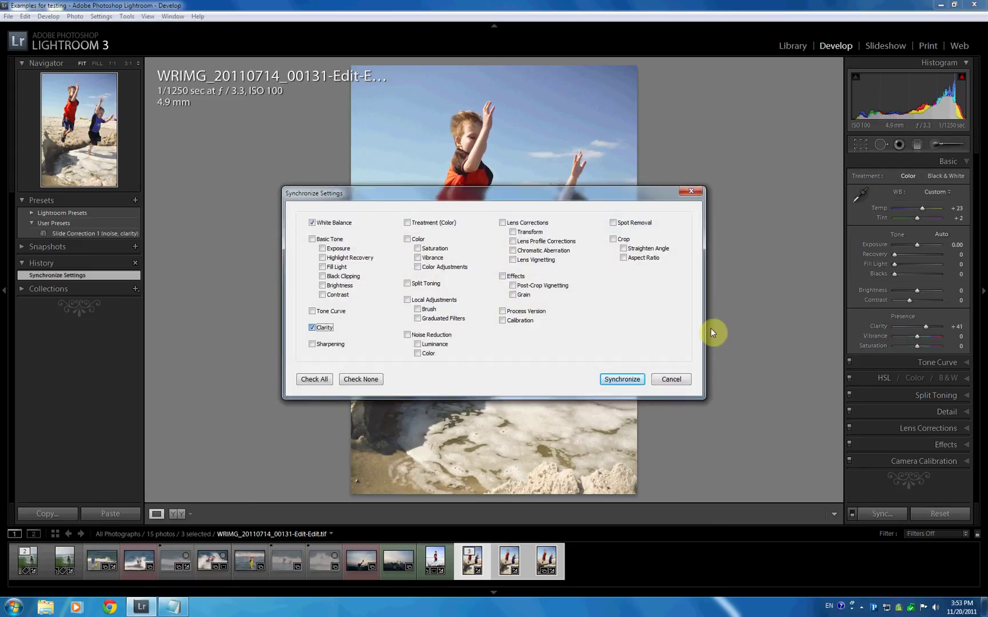
pyautogui.click(672, 379)
pyautogui.hotkey('ctrl', 'shift', 's')
pyautogui.click(673, 380)
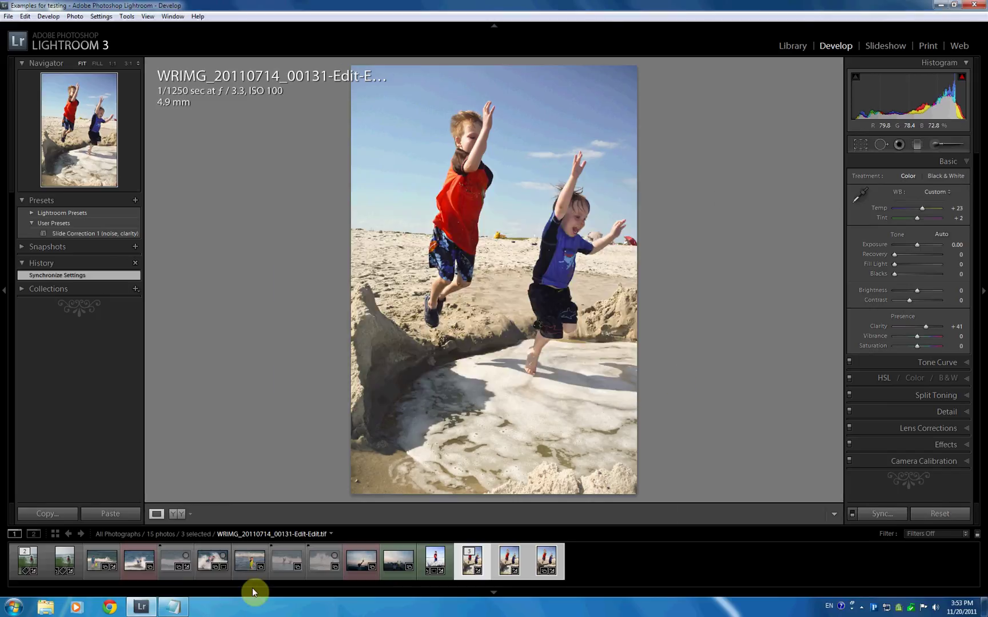
# - Deselect the line in Notepad, then append {enter} to the 'Sync WB and Clarity' macro keystrokes and save
pyautogui.click(173, 606)
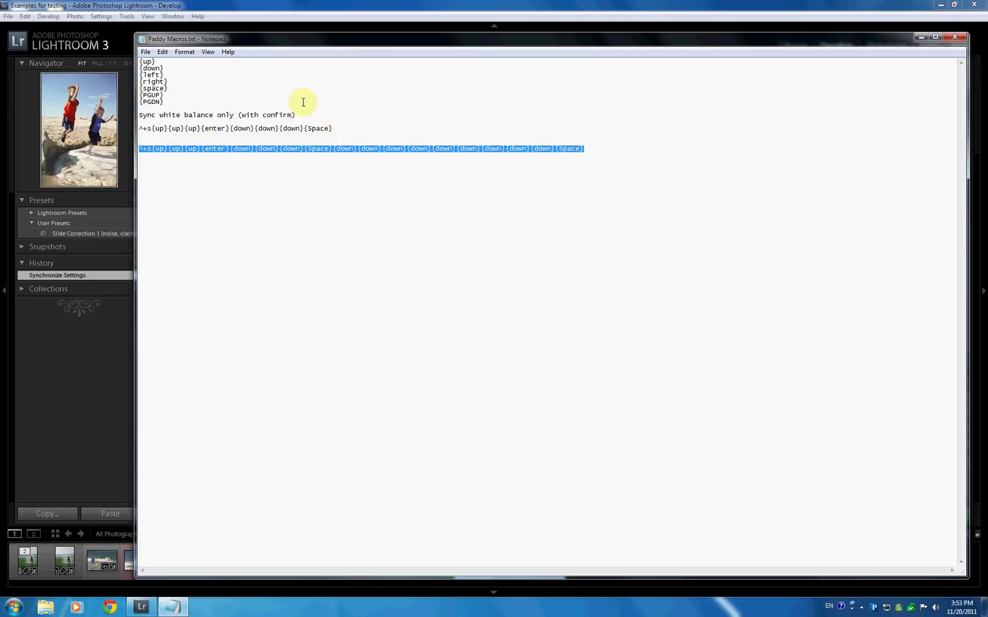
pyautogui.click(178, 101)
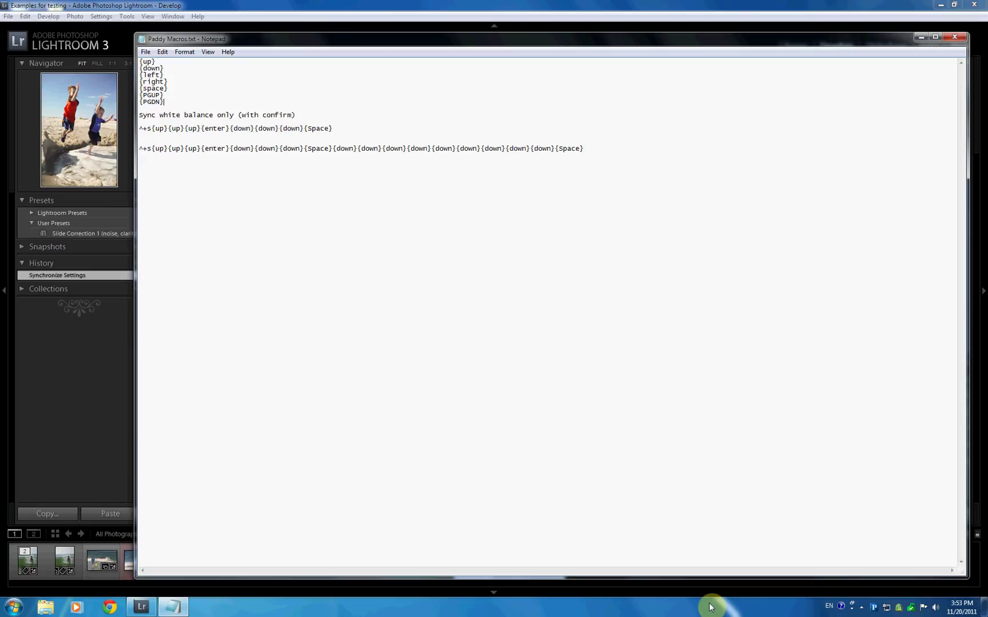
pyautogui.rightClick(874, 607)
pyautogui.moveTo(869, 605)
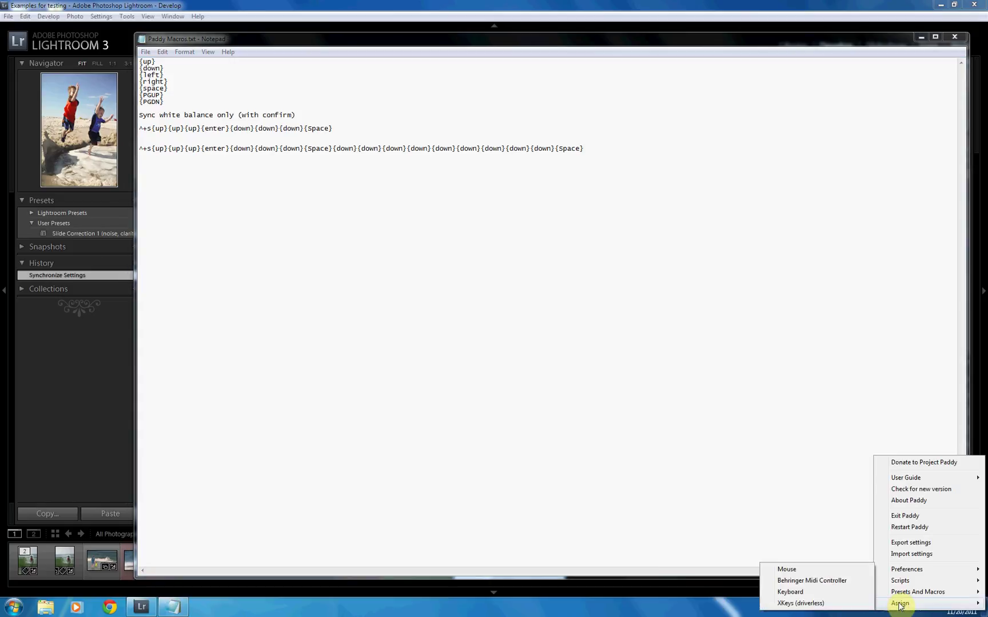
pyautogui.moveTo(897, 593)
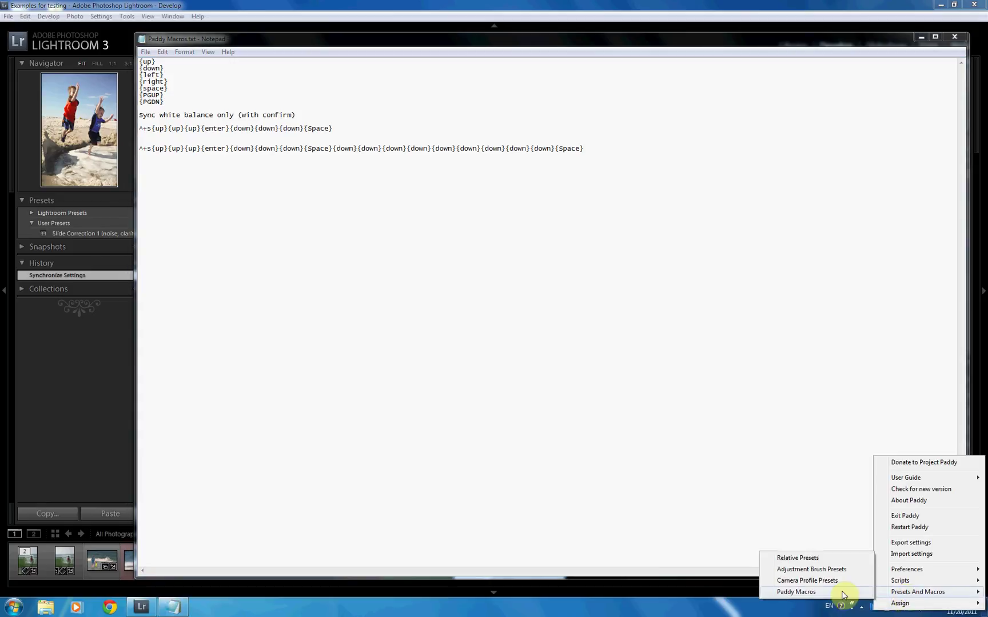
pyautogui.click(841, 593)
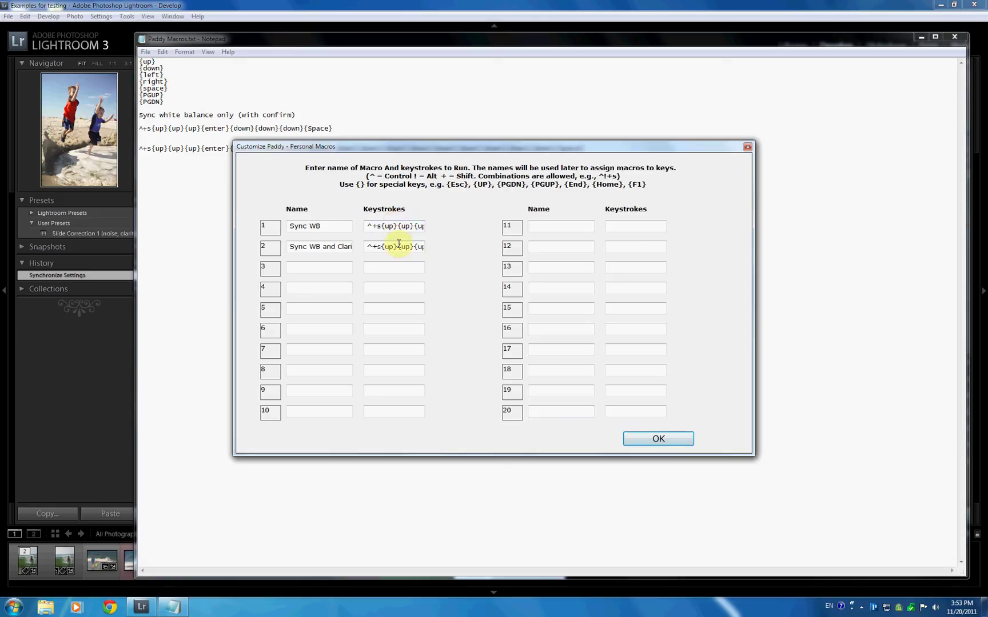
pyautogui.press('End')
pyautogui.write('{enter}')
pyautogui.click(398, 246)
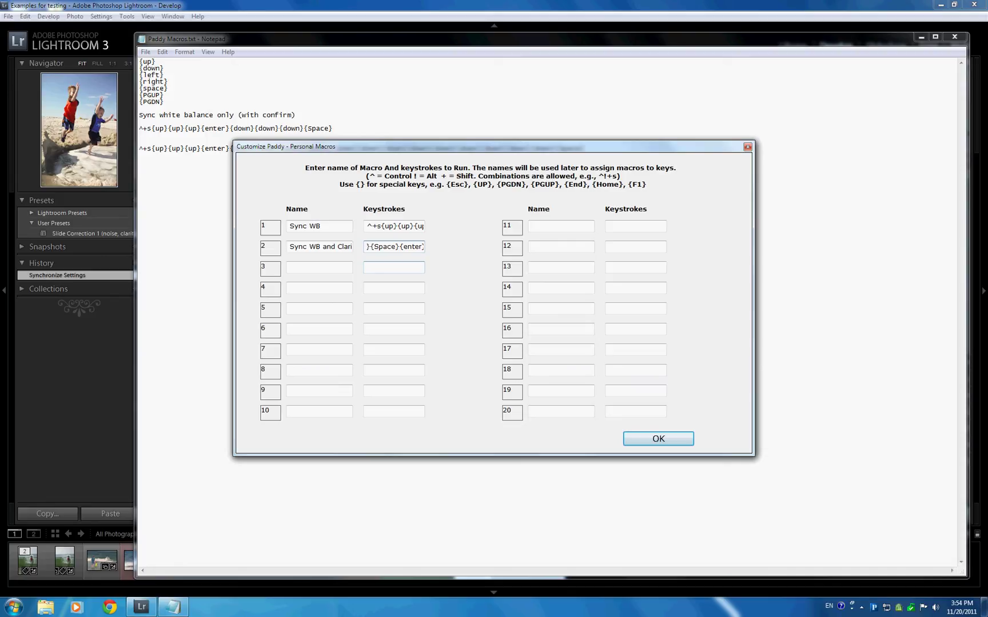
pyautogui.click(657, 439)
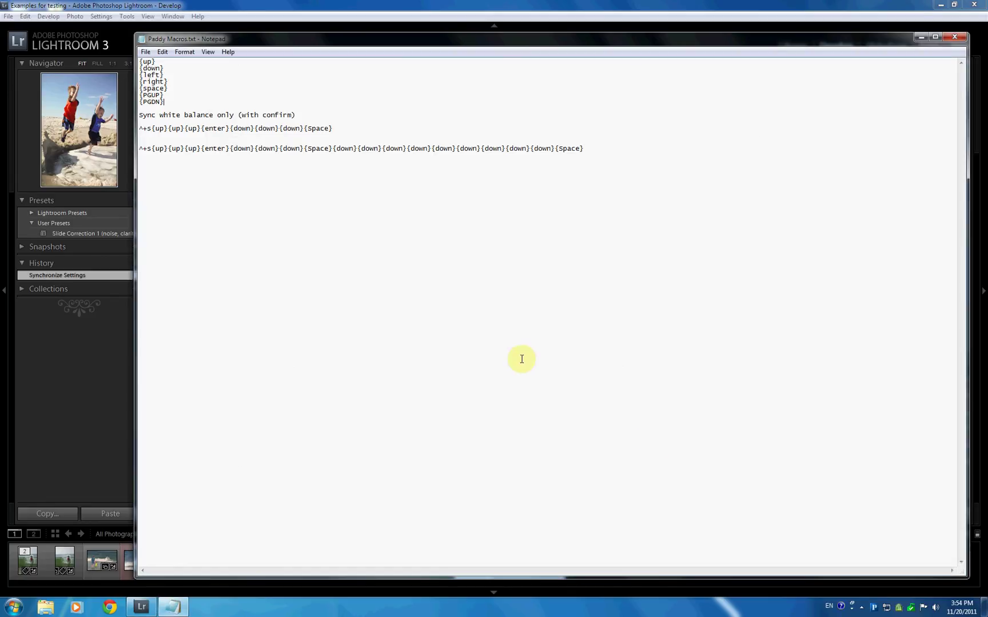
# - Sync the three photos with White Balance and Clarity, then with White Balance plus Effects
pyautogui.click(222, 4)
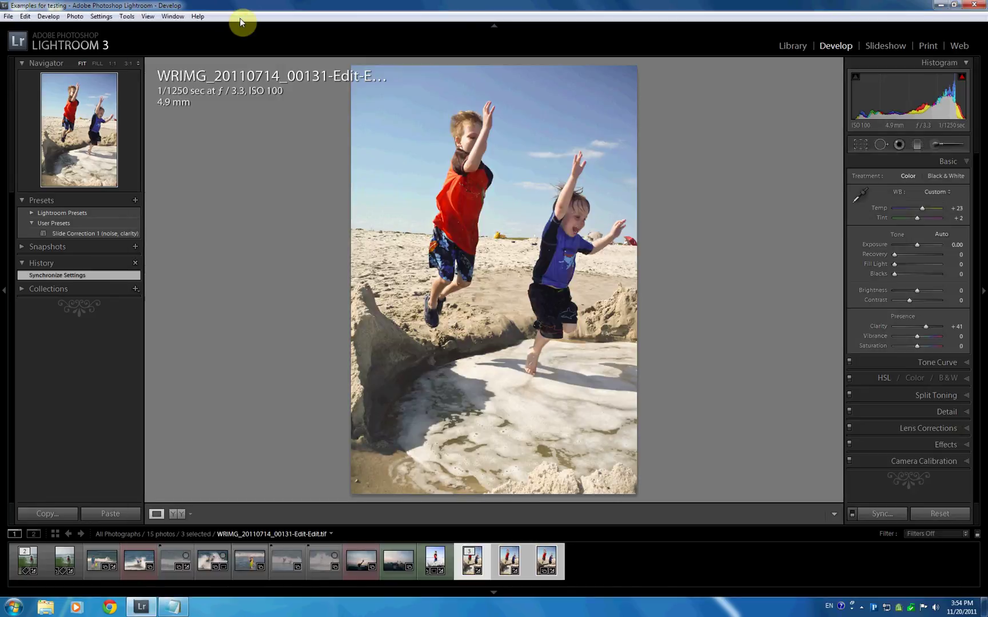
pyautogui.hotkey('ctrl', 'shift', 's')
pyautogui.hotkey('ctrl', 'shift', 's')
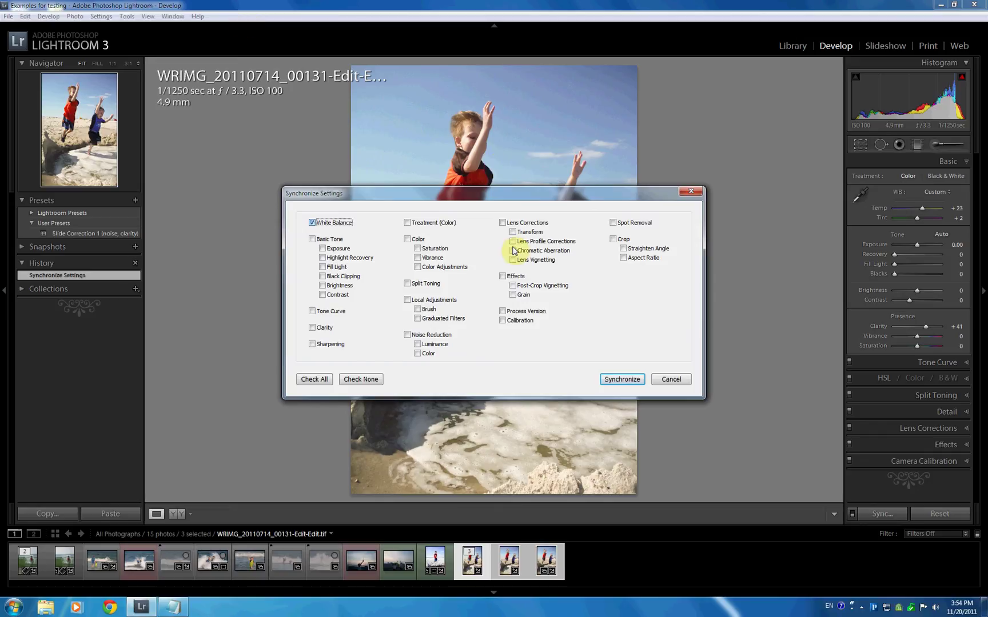
pyautogui.click(503, 277)
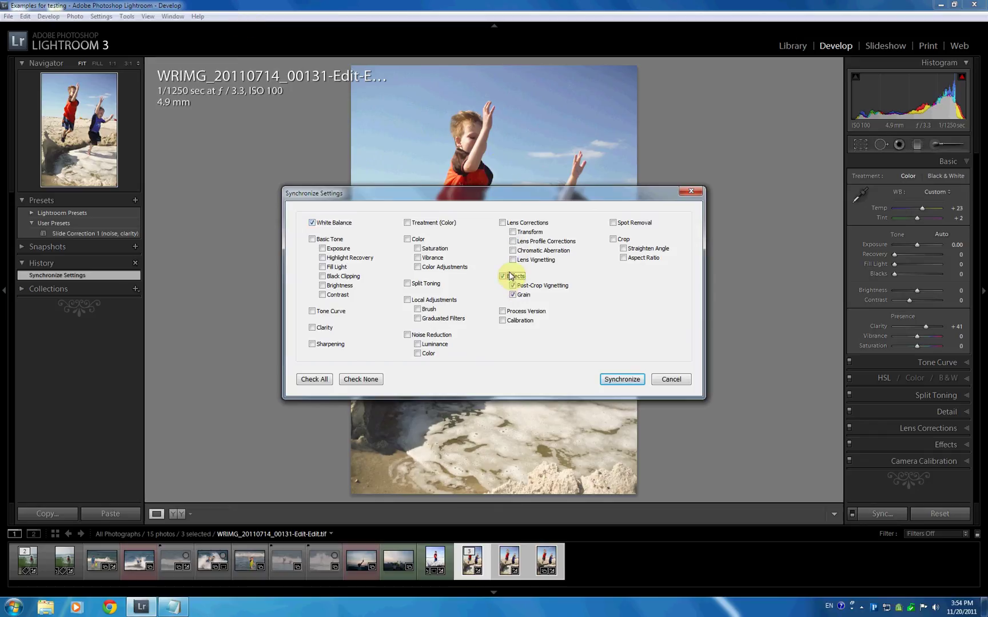
pyautogui.press('Return')
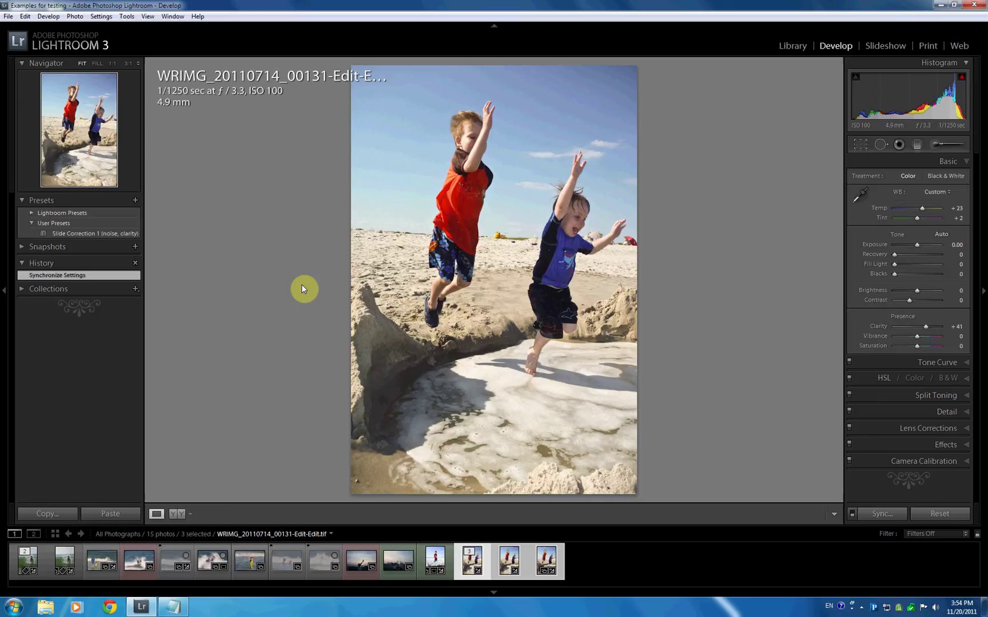
# - Reopen Synchronize Settings twice via the macros, cancelling each, then hold Alt to reveal Auto Sync
pyautogui.hotkey('ctrl', 'shift', 's')
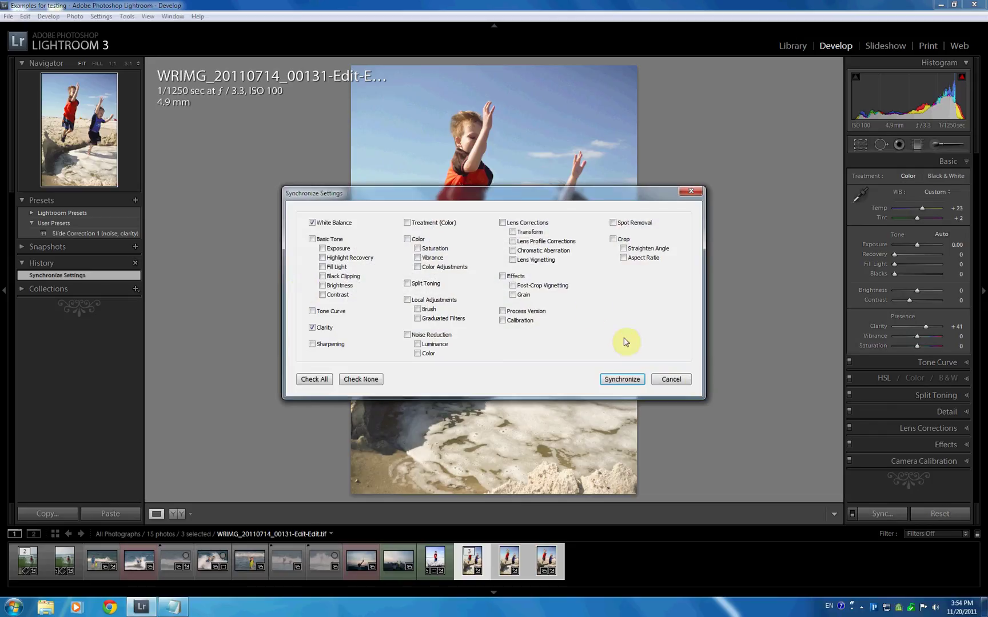
pyautogui.click(682, 379)
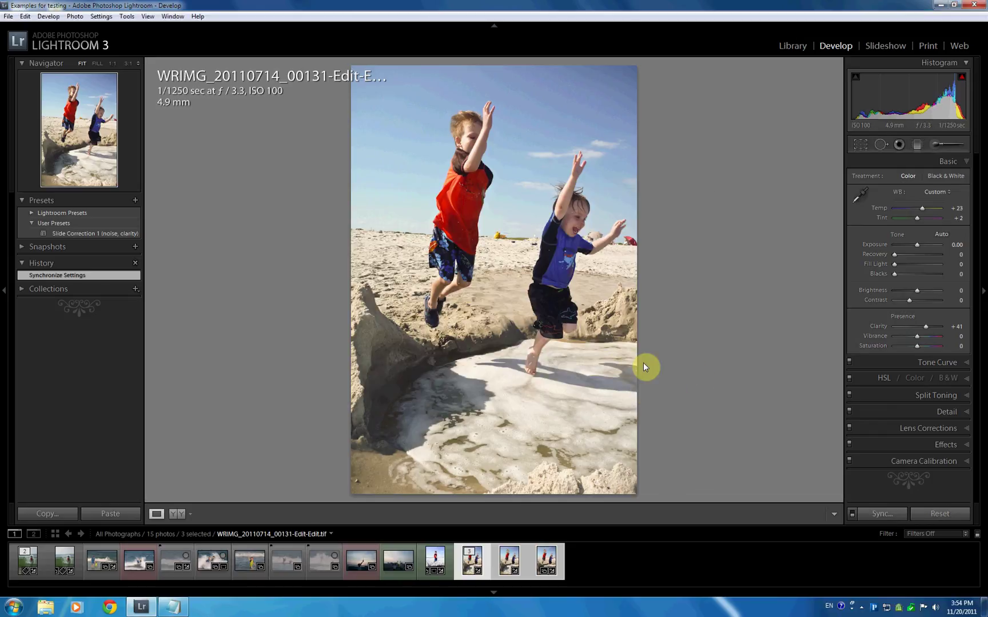
pyautogui.hotkey('ctrl', 'shift', 's')
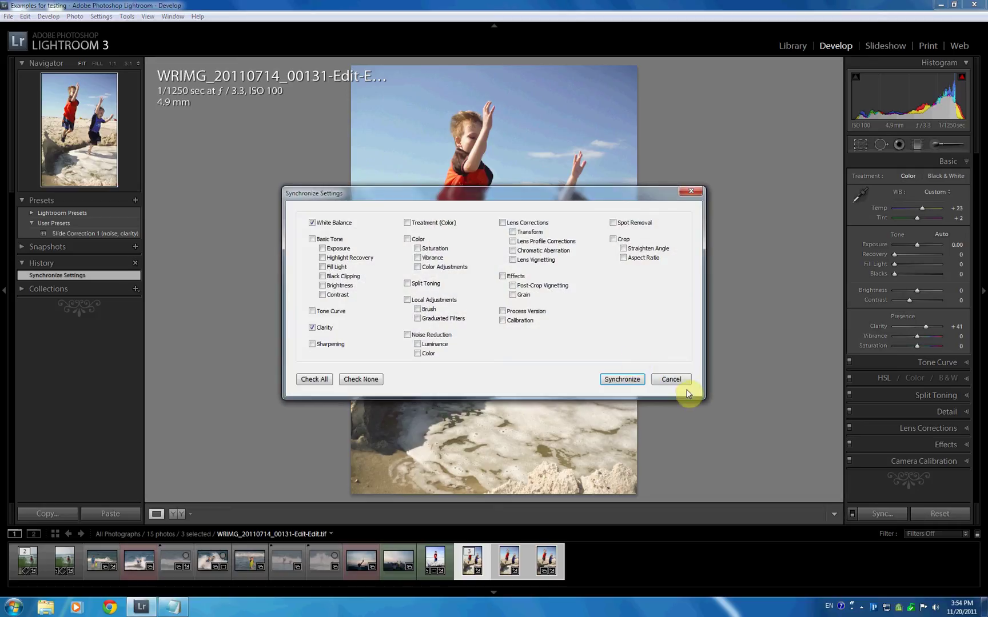
pyautogui.click(684, 389)
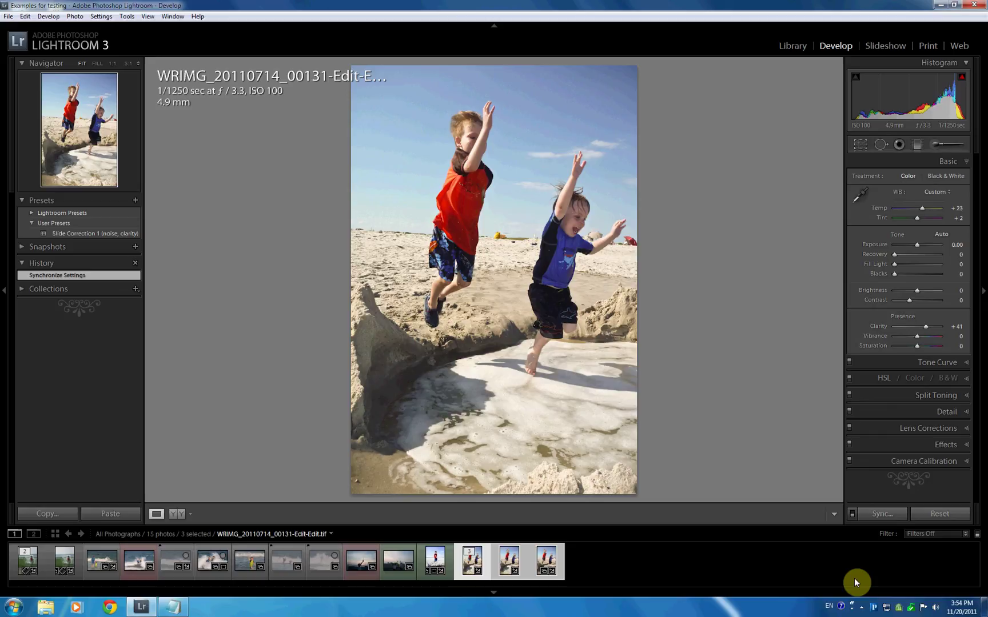
pyautogui.press('alt')
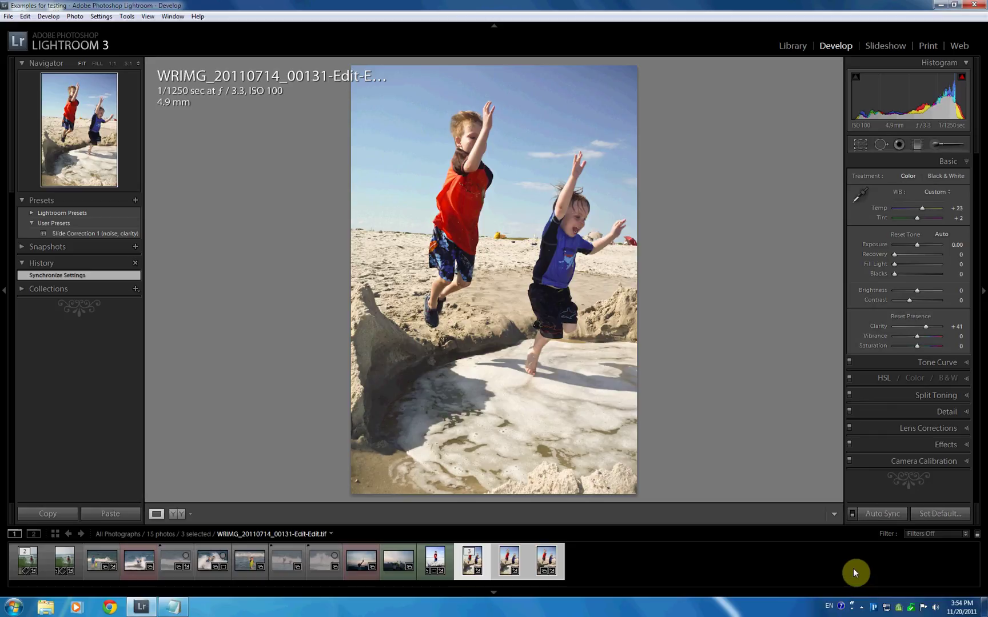